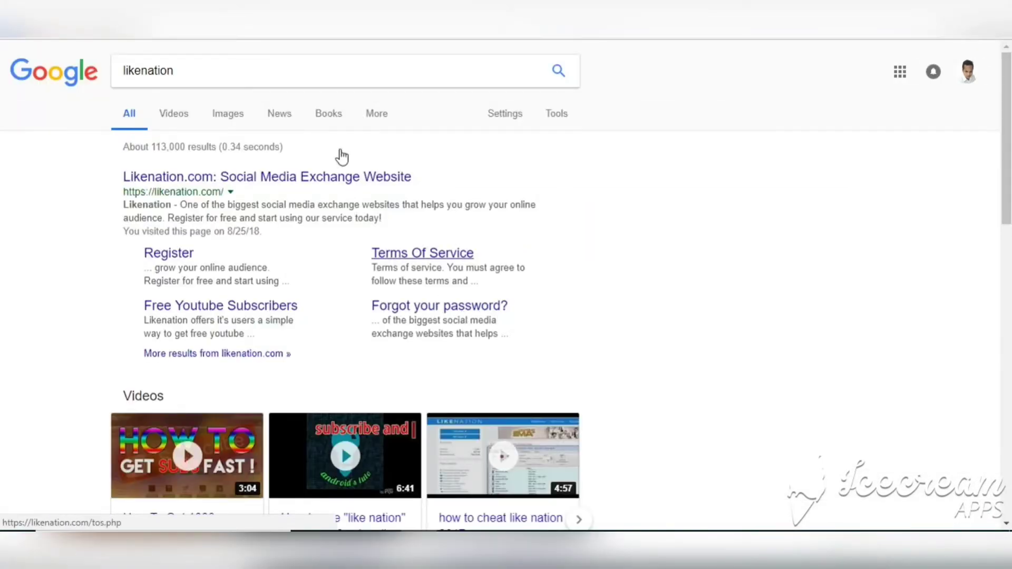
Open the Likenation.com site from the Google results for 'likenation'
left_click(337, 182)
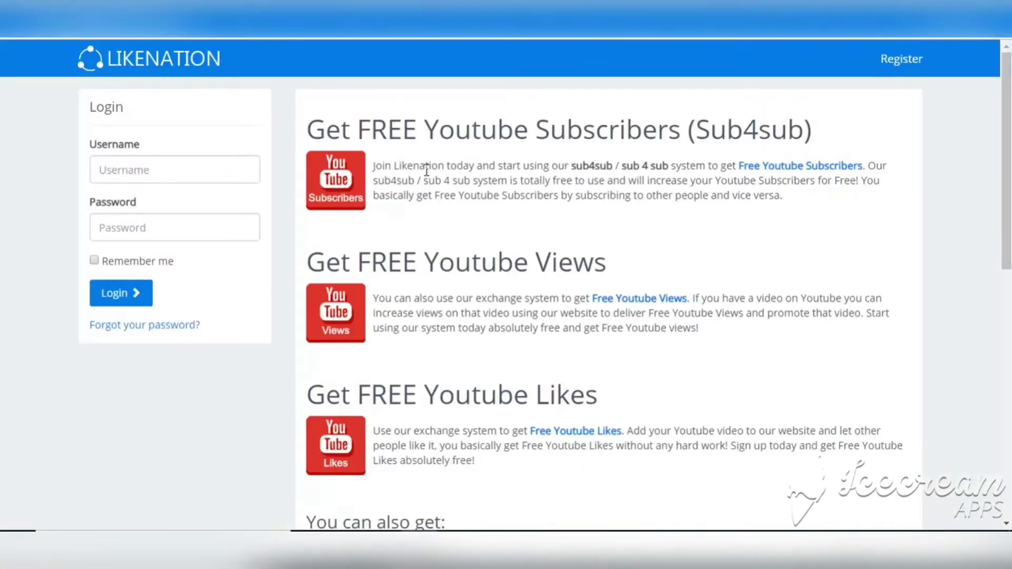
mouse_move(1006, 140)
left_mouse_down()
mouse_move(1005, 398)
mouse_move(1006, 140)
left_mouse_up()
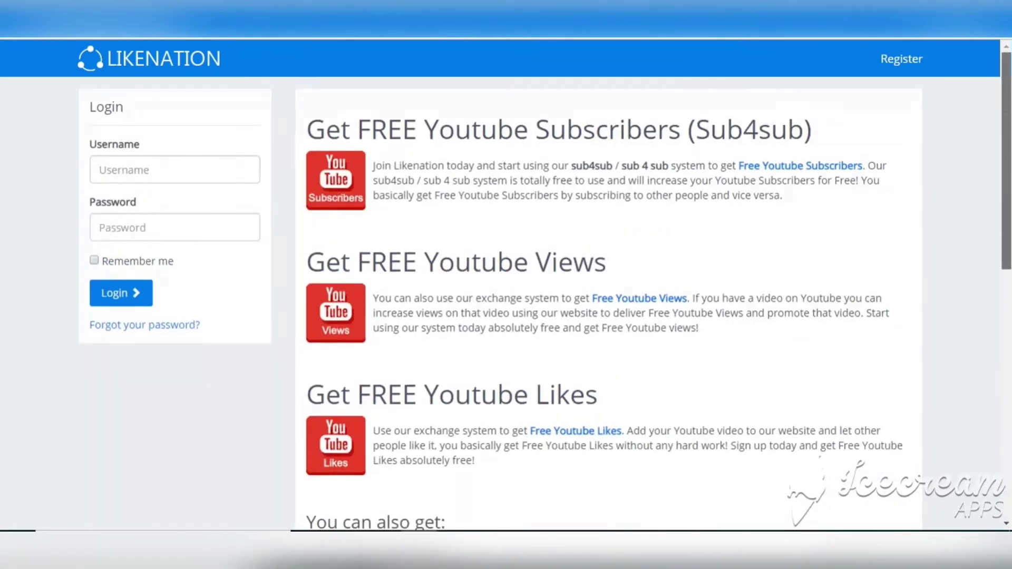
left_click(906, 65)
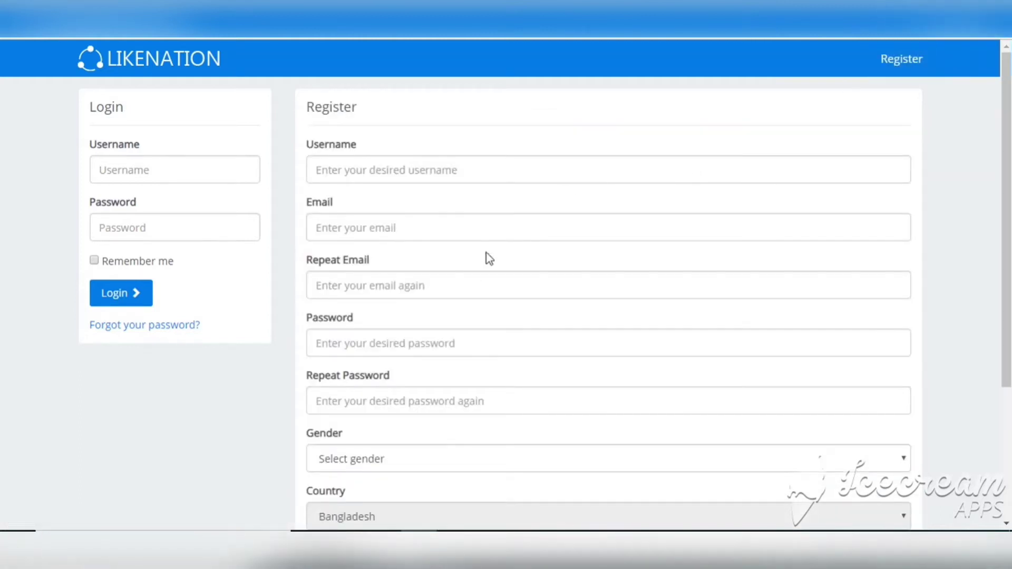
mouse_move(1007, 103)
left_mouse_down()
mouse_move(996, 287)
mouse_move(1009, 94)
left_mouse_up()
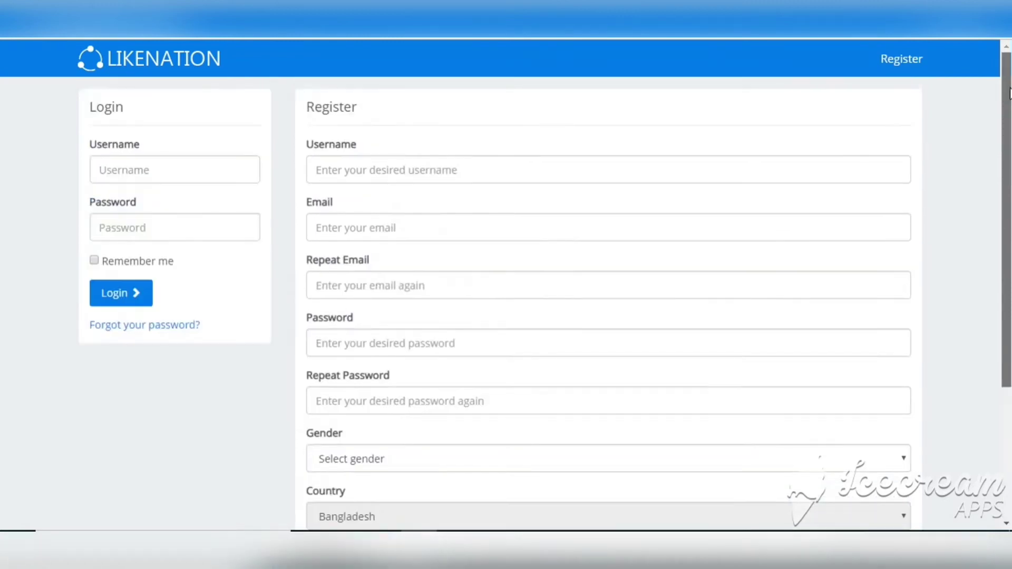
Step through the registration fields and Gender choices unfilled, then move to the login username
left_click(390, 173)
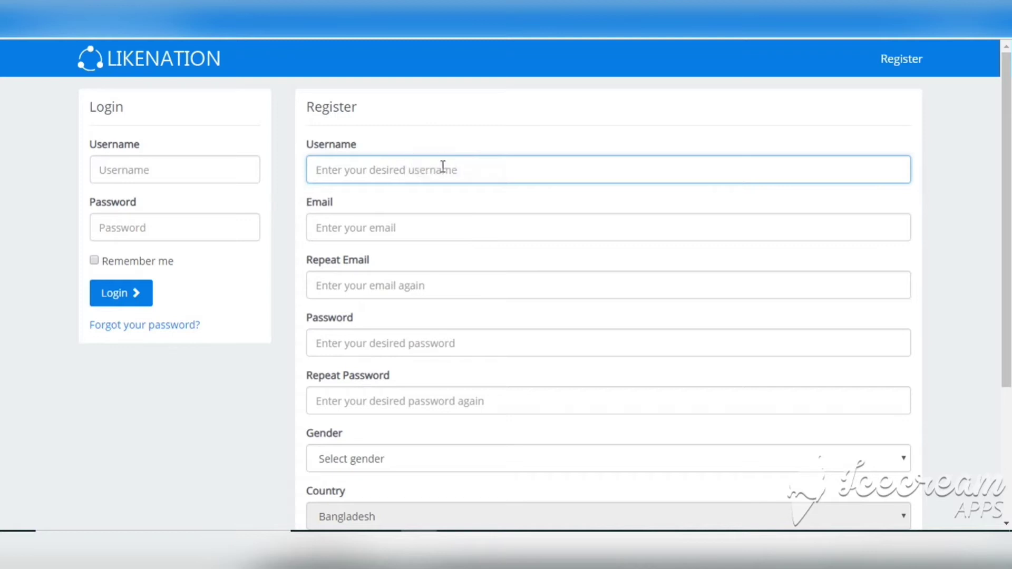
left_click(376, 233)
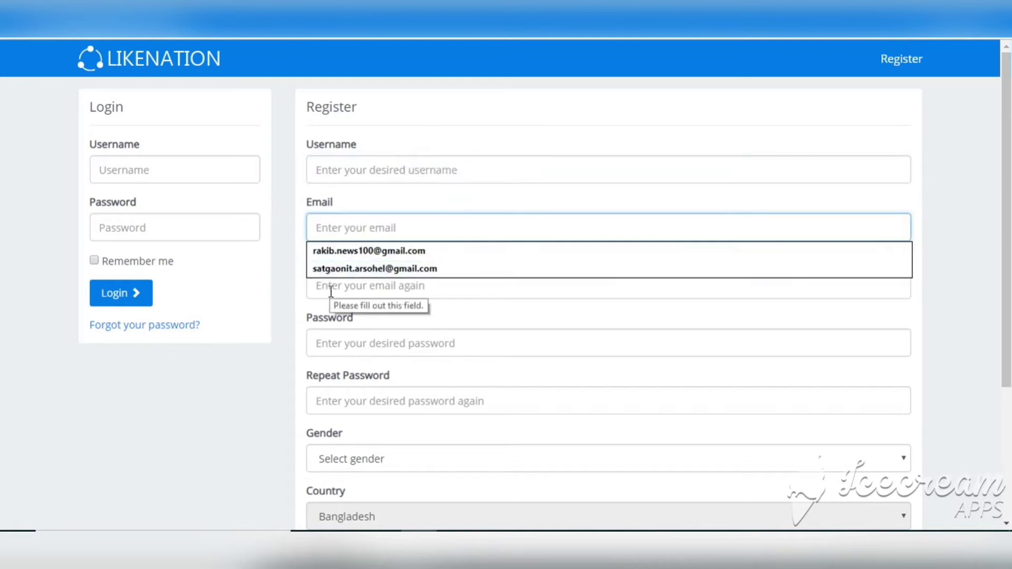
left_click(324, 288)
scroll(1010, 227, "down", 3)
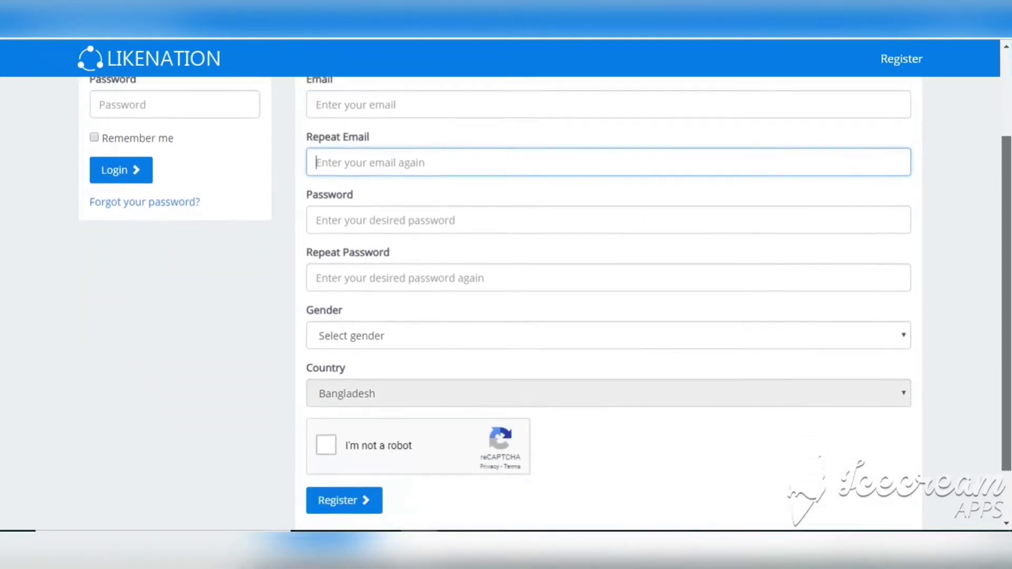
scroll(632, 241, "down", 1)
left_click(441, 218)
left_click(369, 277)
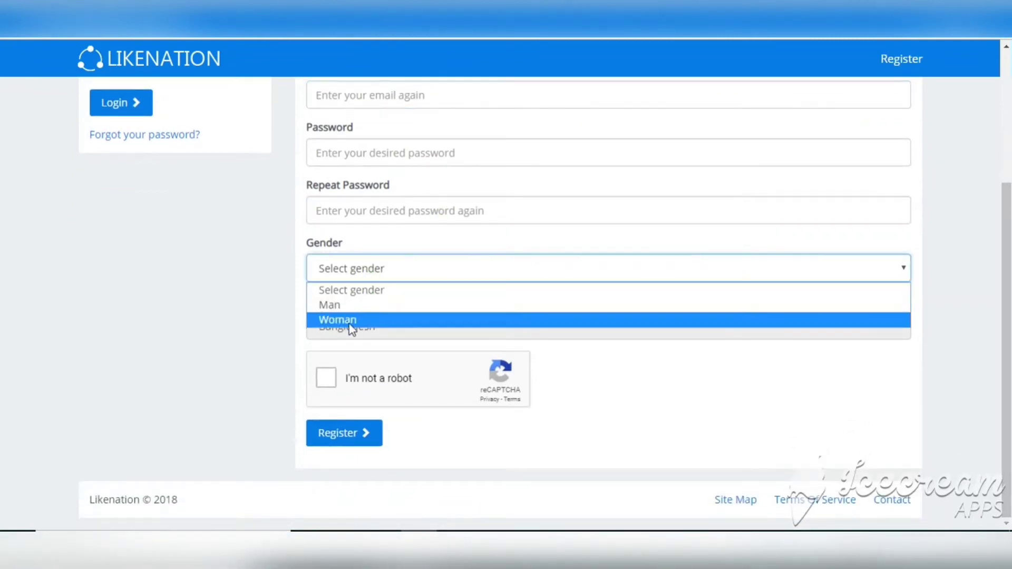
left_click(257, 368)
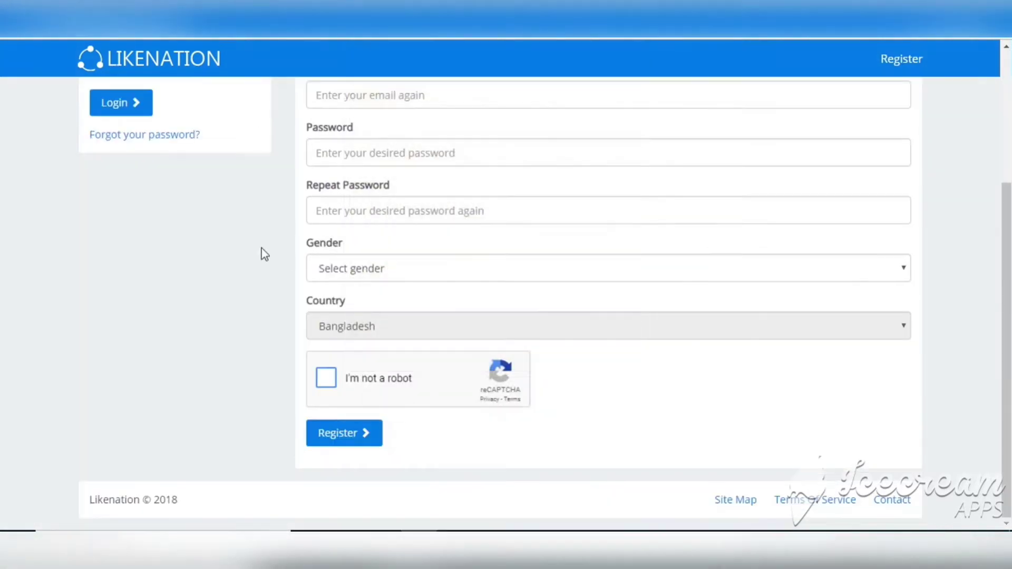
scroll(196, 204, "up", 4)
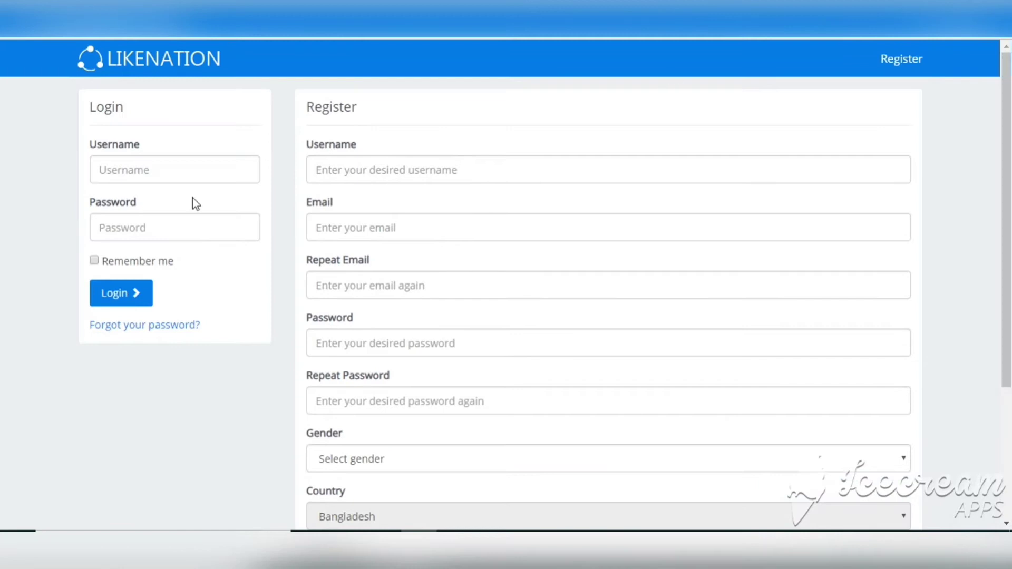
left_click(174, 166)
Sign in with the account username and password, with Remember me ticked
type("satgaonit")
key("Tab")
type("12")
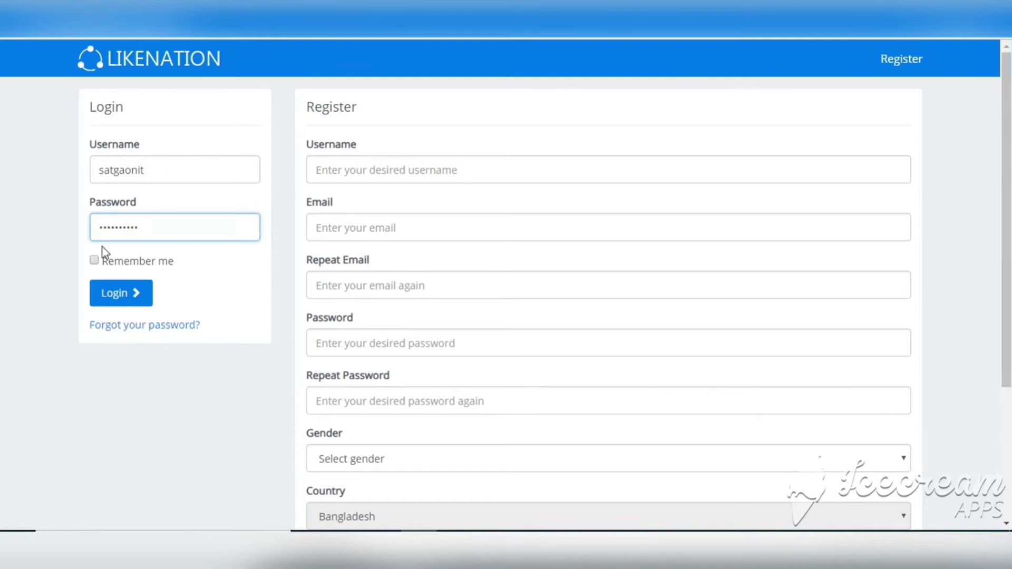
left_click(94, 262)
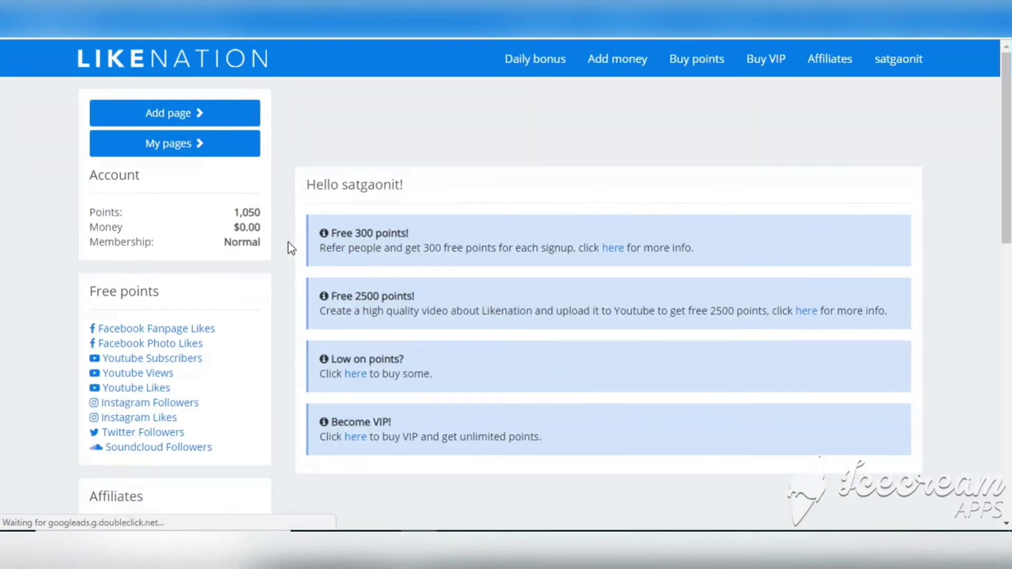
mouse_move(1007, 153)
left_mouse_down()
mouse_move(1006, 342)
mouse_move(1007, 153)
left_mouse_up()
left_click(540, 69)
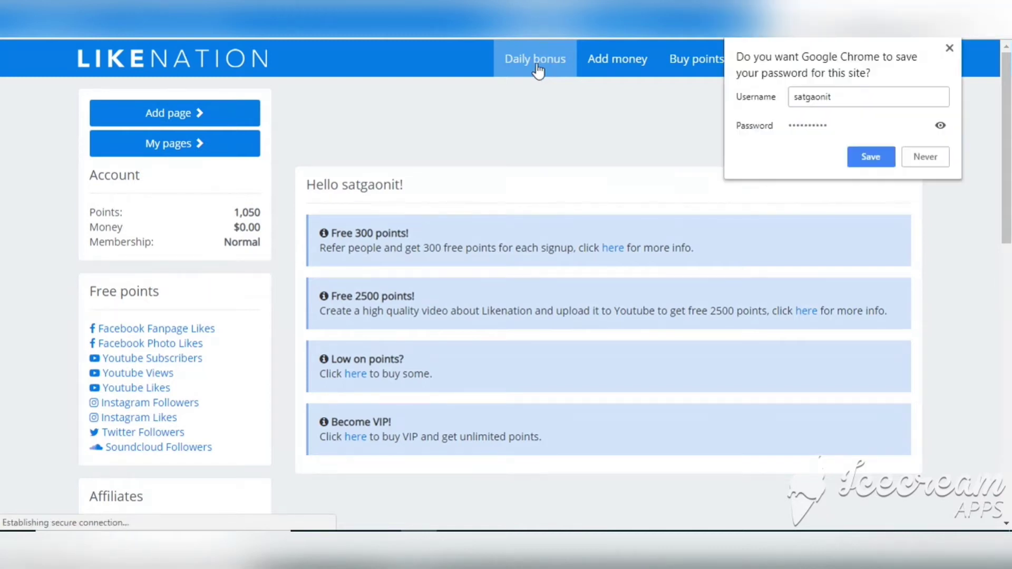
Save the login in the browser and read the 100-clicks requirement for 400 daily bonus points
left_click(867, 154)
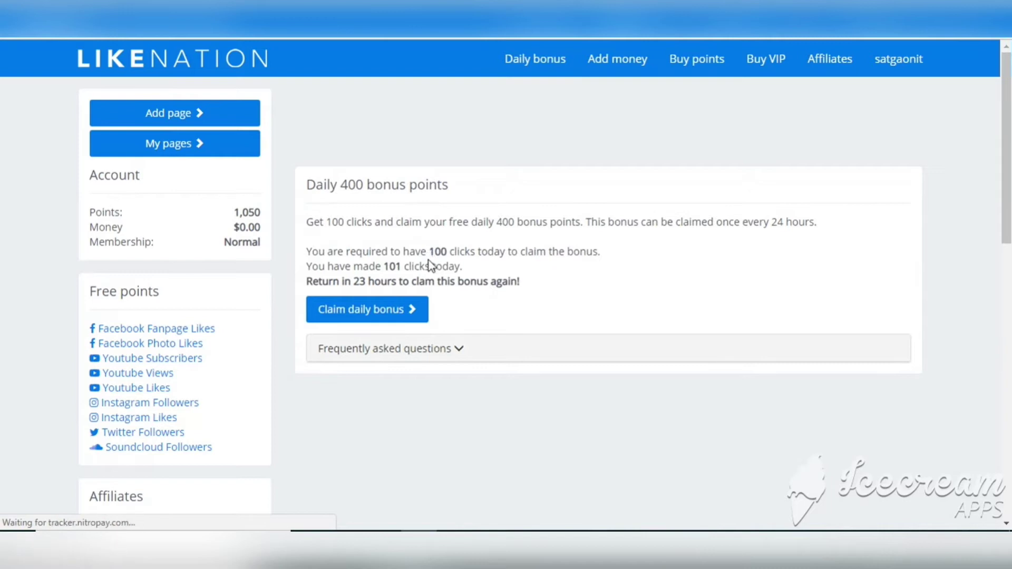
left_click_drag(431, 252, 477, 248)
left_click_drag(307, 223, 598, 221)
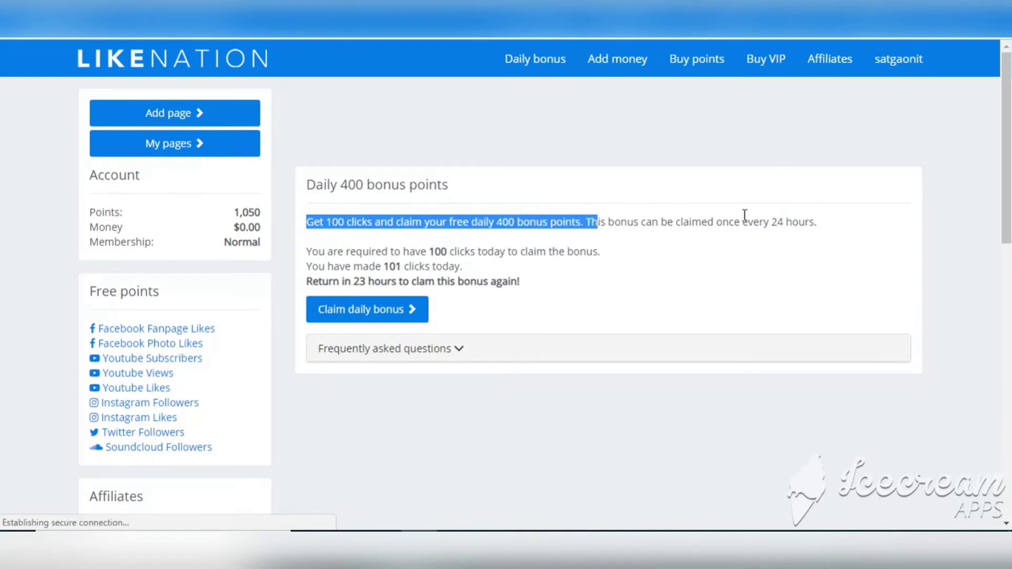
left_click(842, 225)
Choose Payza as the Add money gateway, then bring up the Buy points packages
left_click(635, 74)
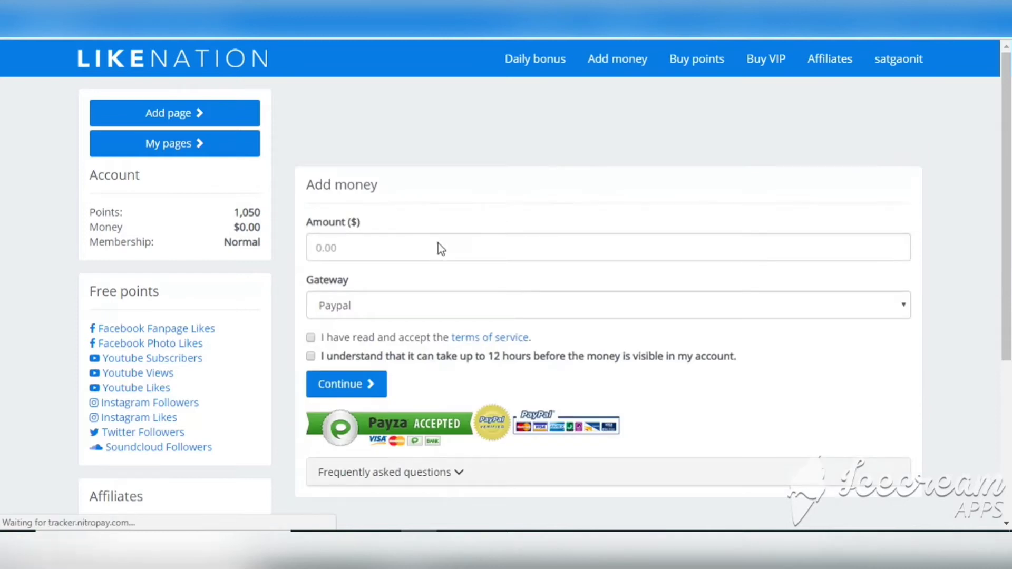
left_click(394, 310)
left_click(357, 342)
scroll(497, 200, "down", 2)
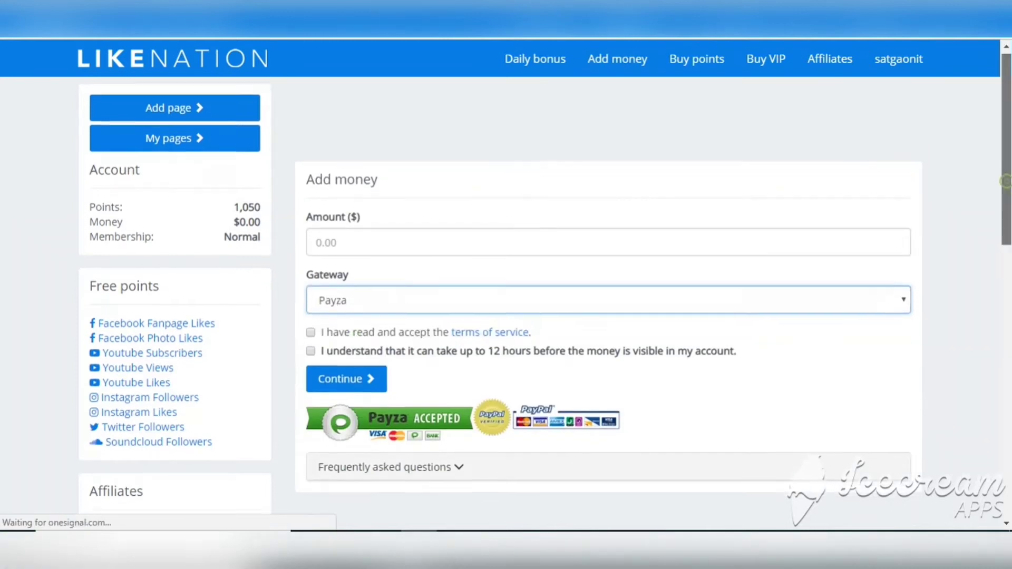
scroll(497, 199, "up", 1)
scroll(495, 296, "up", 1)
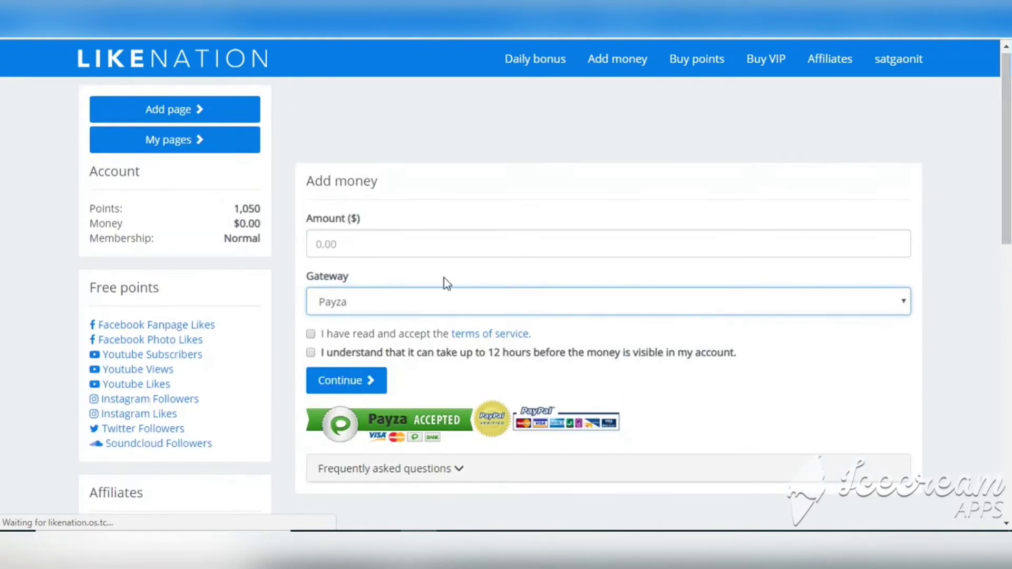
left_click(471, 244)
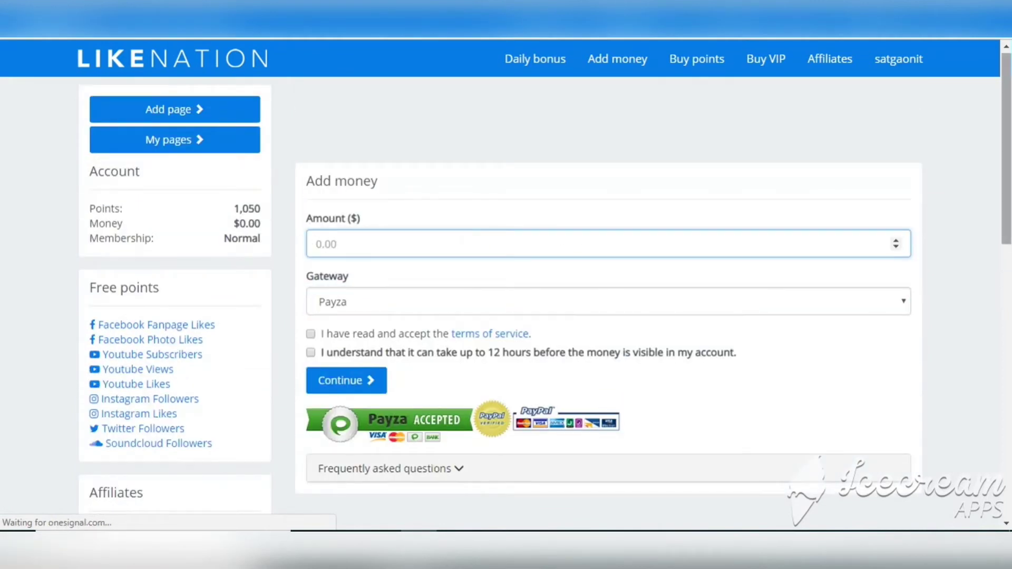
scroll(728, 197, "down", 3)
scroll(728, 211, "up", 3)
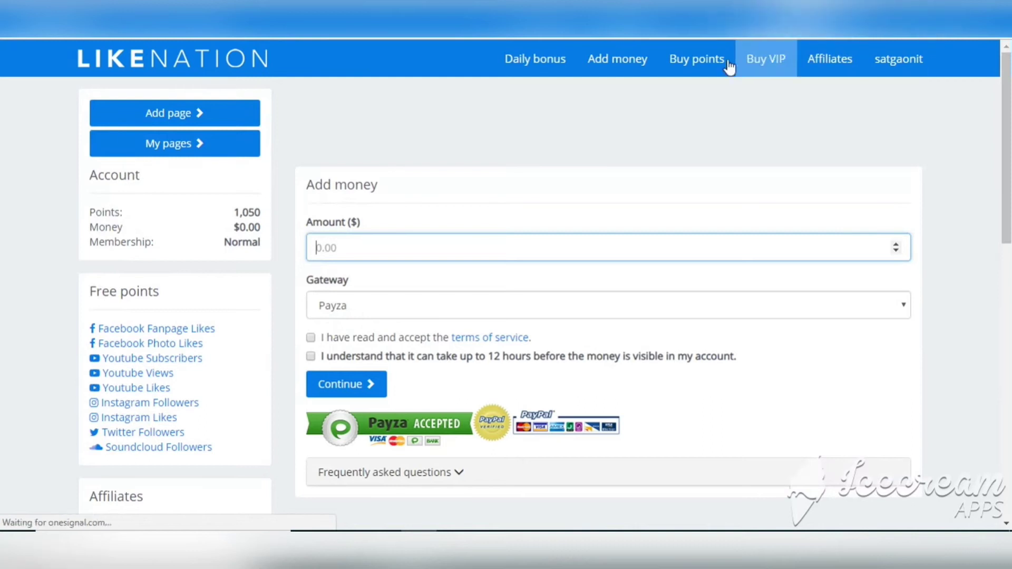
left_click(693, 76)
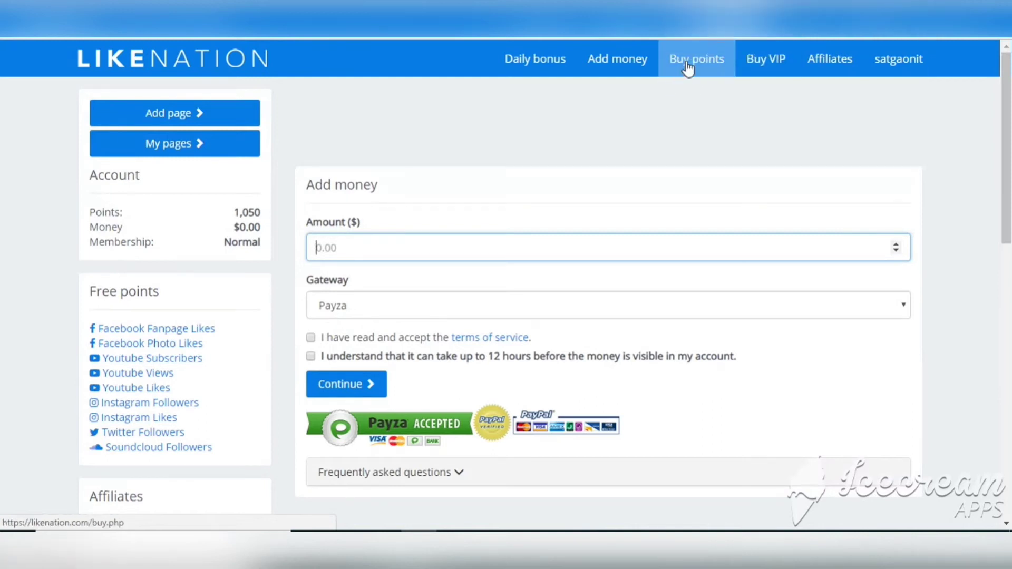
left_click(687, 67)
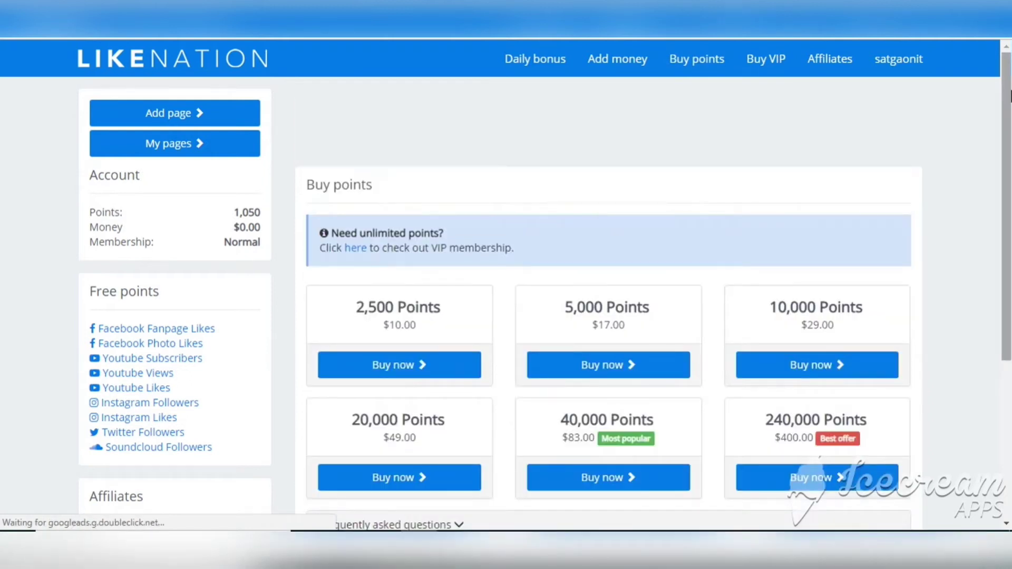
Look over the Buy points packages and the Buy VIP page
scroll(904, 124, "down", 2)
scroll(417, 325, "up", 1)
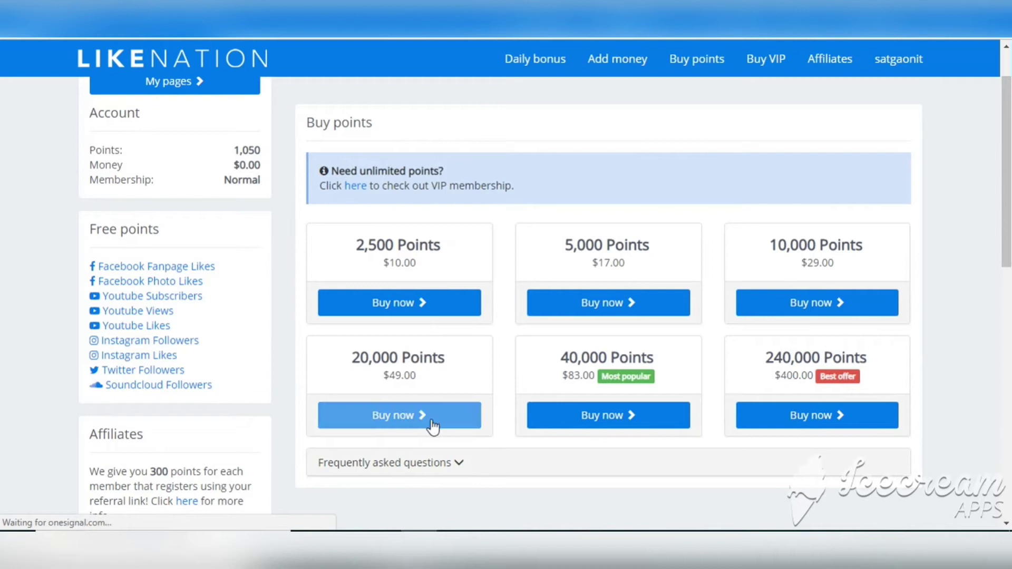
scroll(1004, 211, "up", 1)
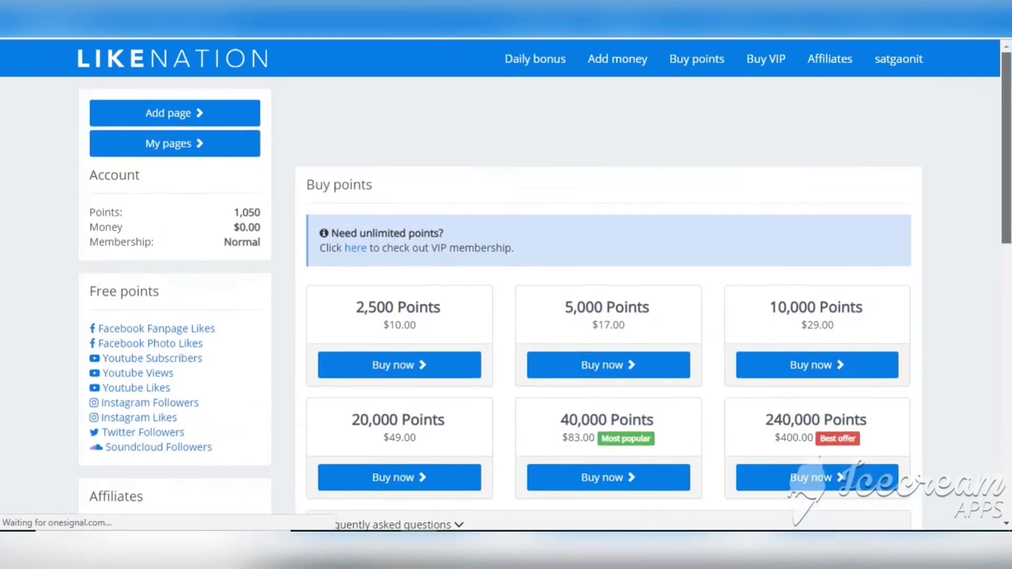
left_click(764, 68)
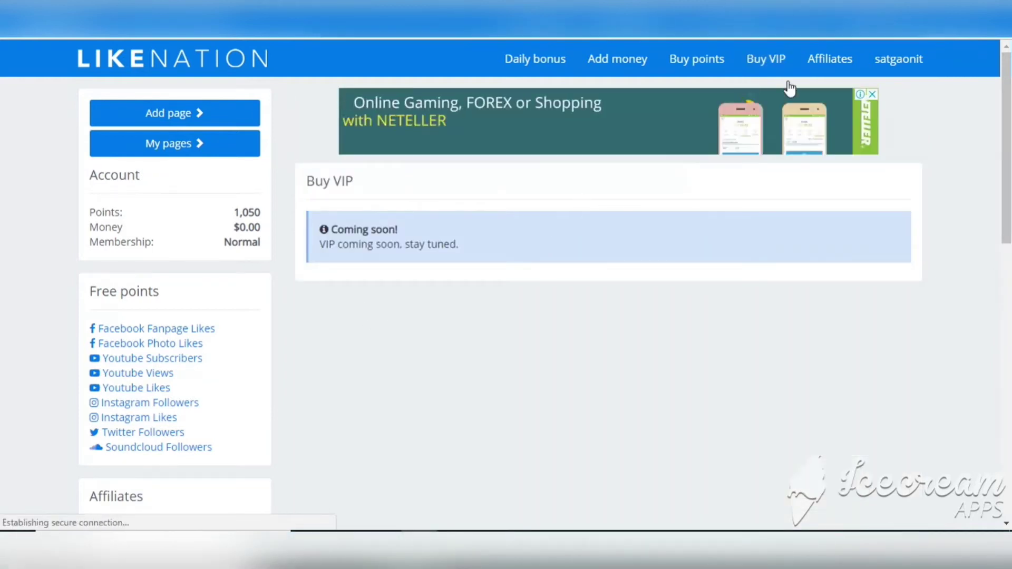
Read the affiliate terms on 300 points per signup and active referrals, then return home
left_click(828, 62)
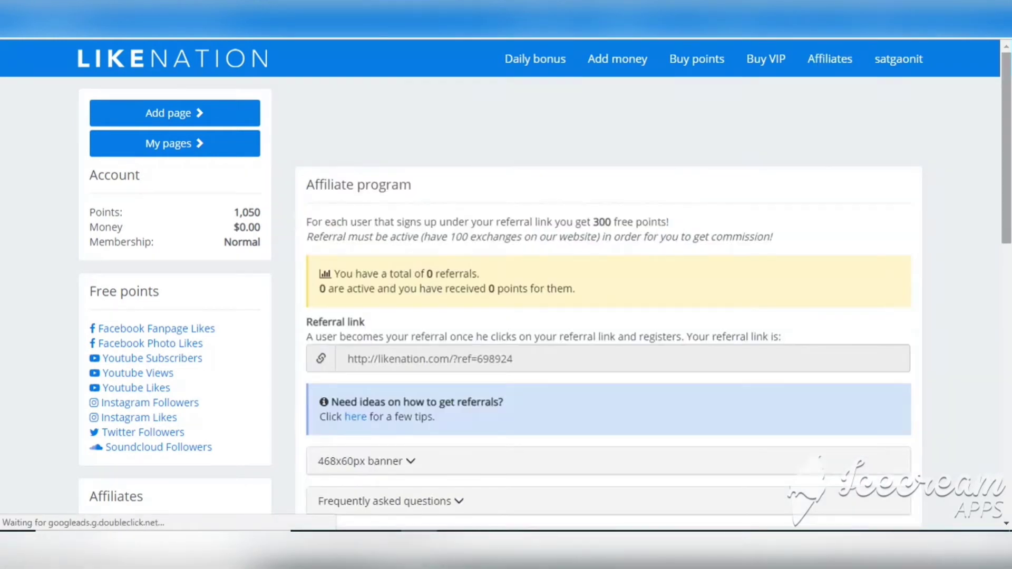
scroll(838, 169, "down", 5)
scroll(609, 300, "down", 3)
scroll(609, 301, "up", 9)
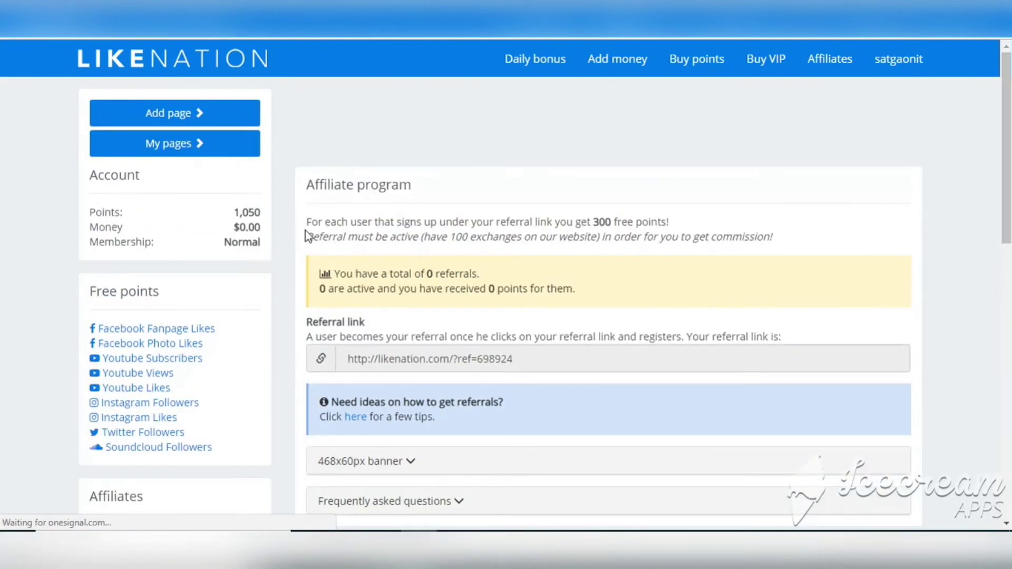
left_click_drag(303, 227, 684, 217)
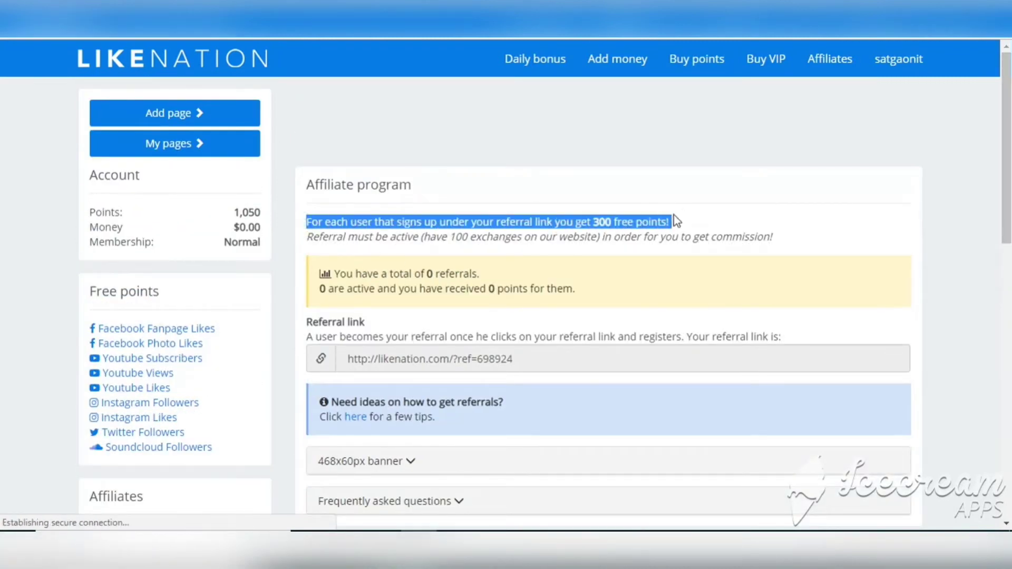
left_click_drag(305, 242, 875, 242)
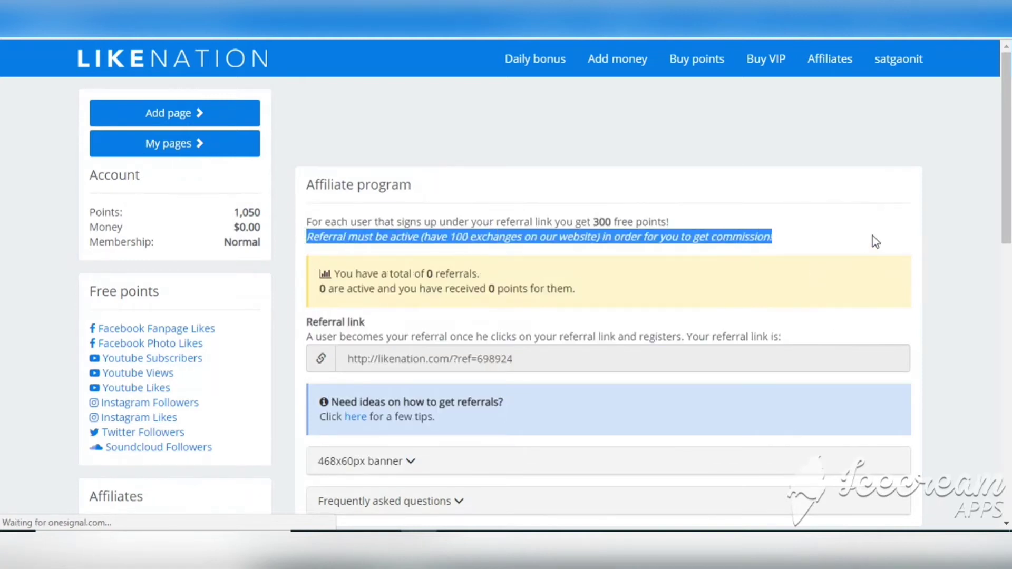
left_click(948, 177)
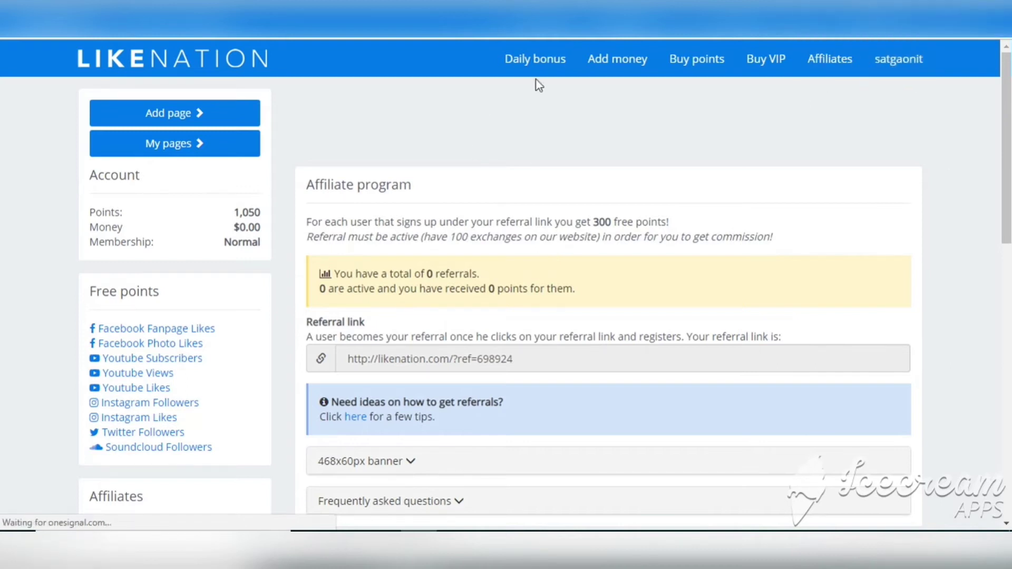
left_click(209, 68)
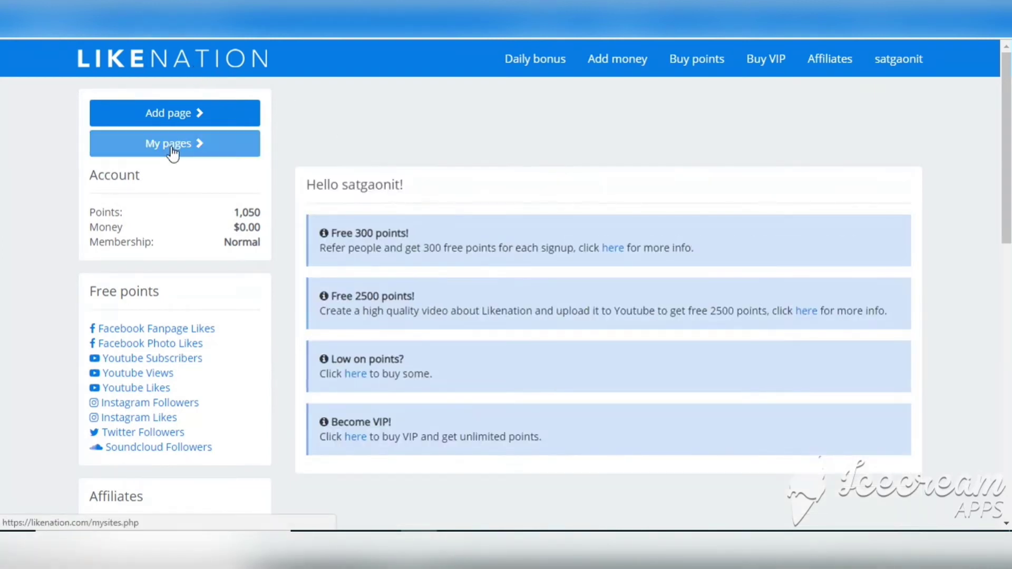
View the ARS VLOG entry in My pages, then open an empty Add page form
left_click(199, 151)
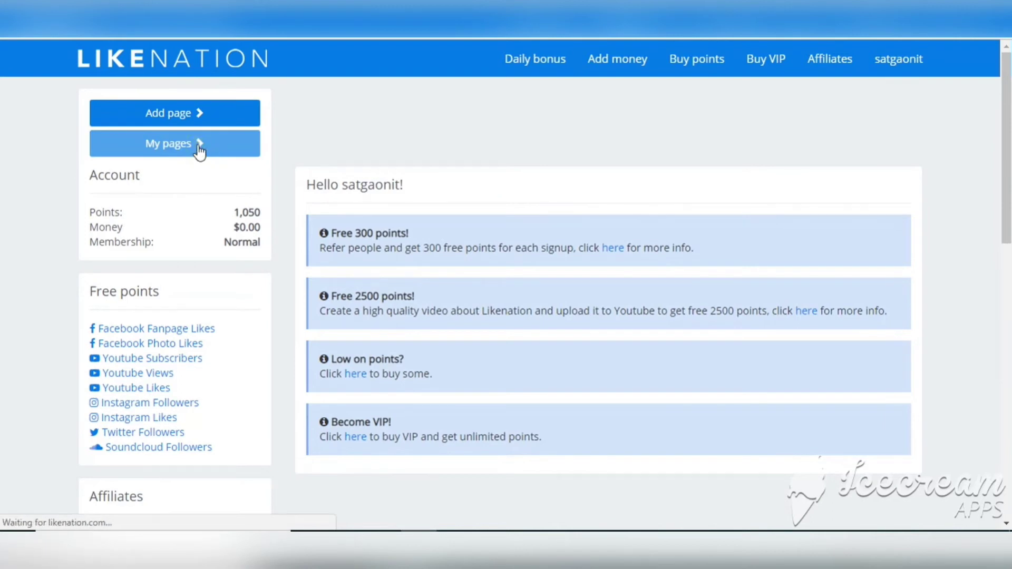
left_click(199, 152)
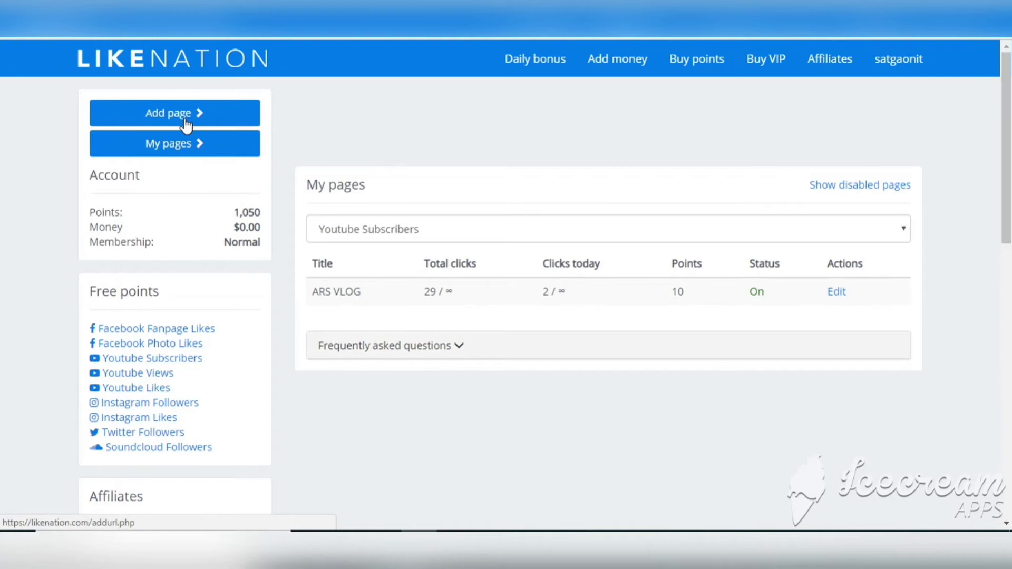
left_click(203, 116)
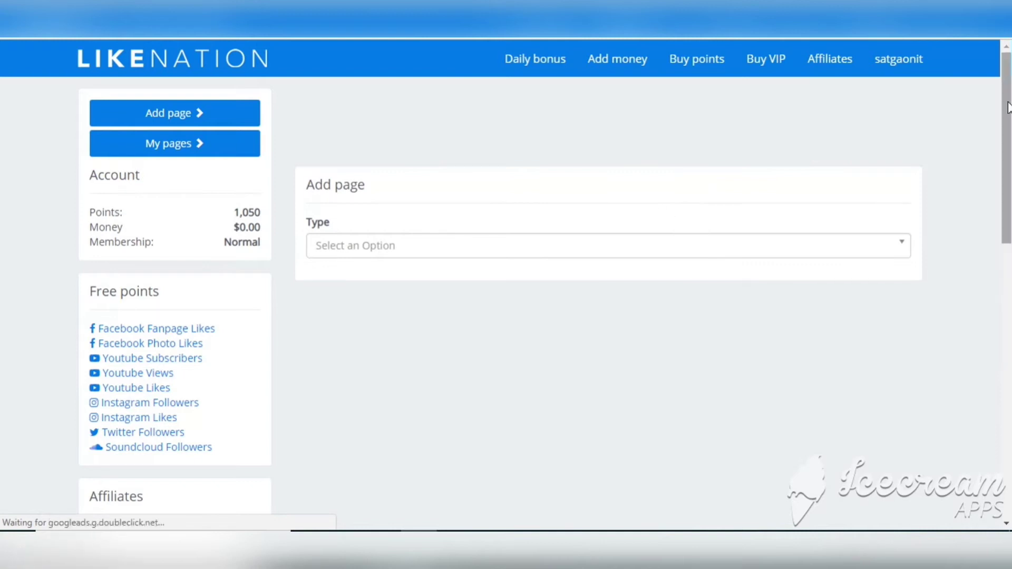
Set the new page's Type to Youtube Subscribers
scroll(712, 183, "down", 1)
left_click(623, 206)
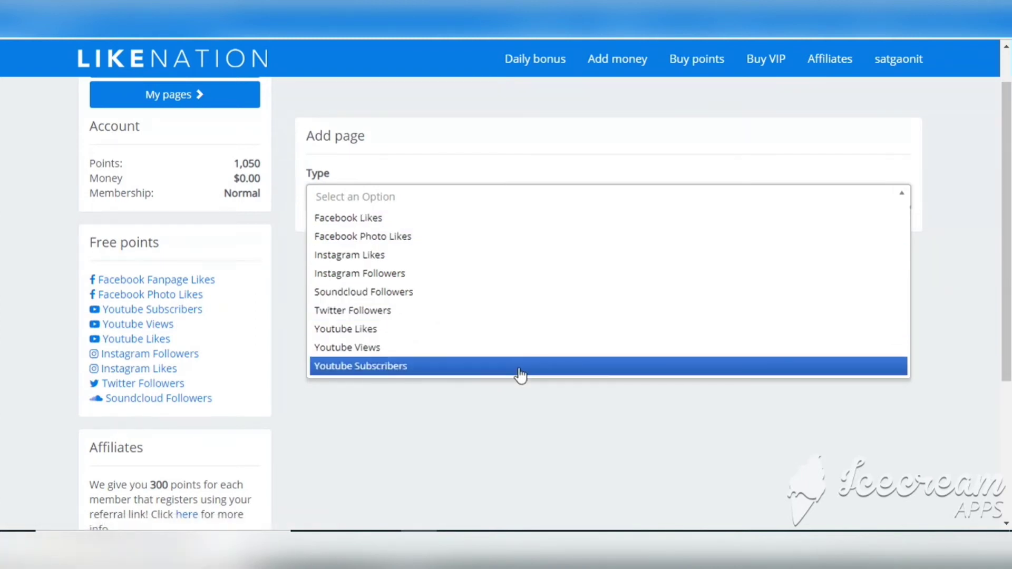
left_click(483, 445)
scroll(836, 188, "down", 1)
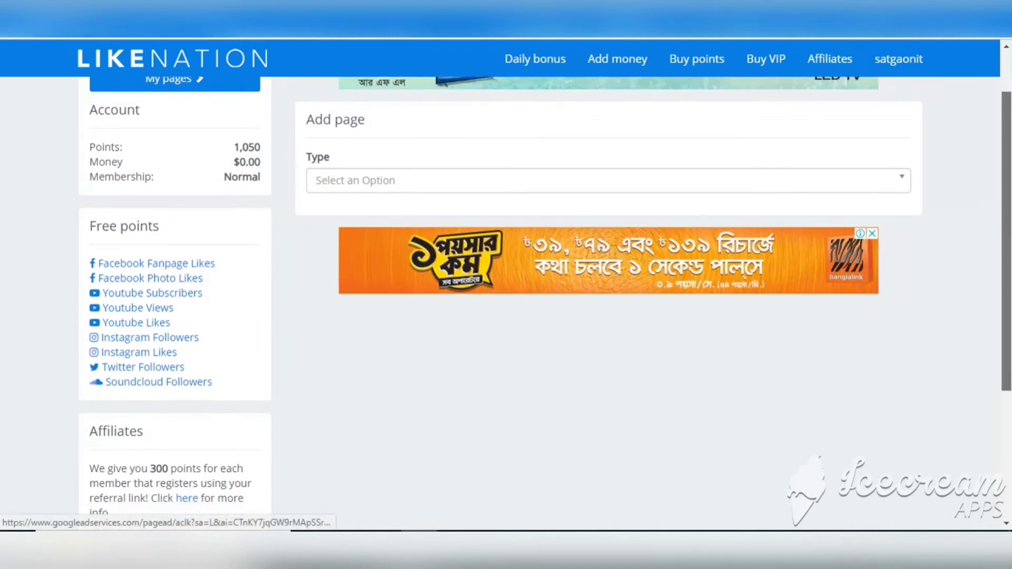
left_click(835, 188)
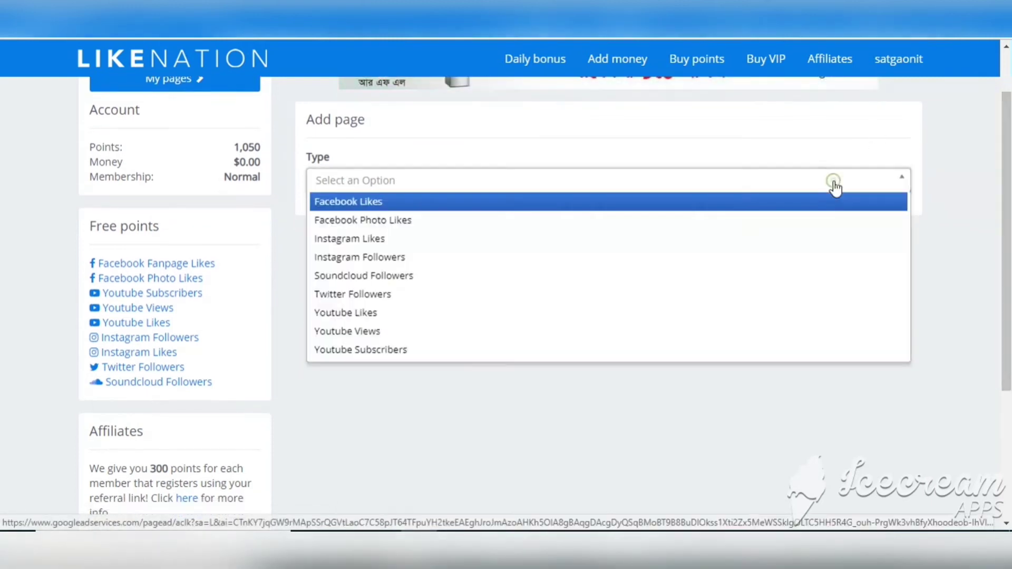
left_click(451, 351)
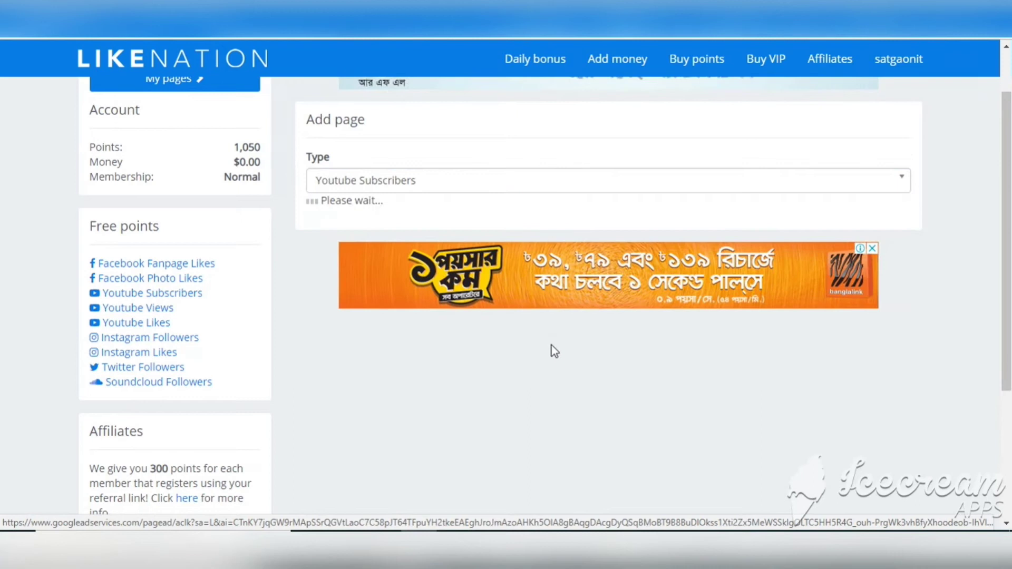
left_click(529, 238)
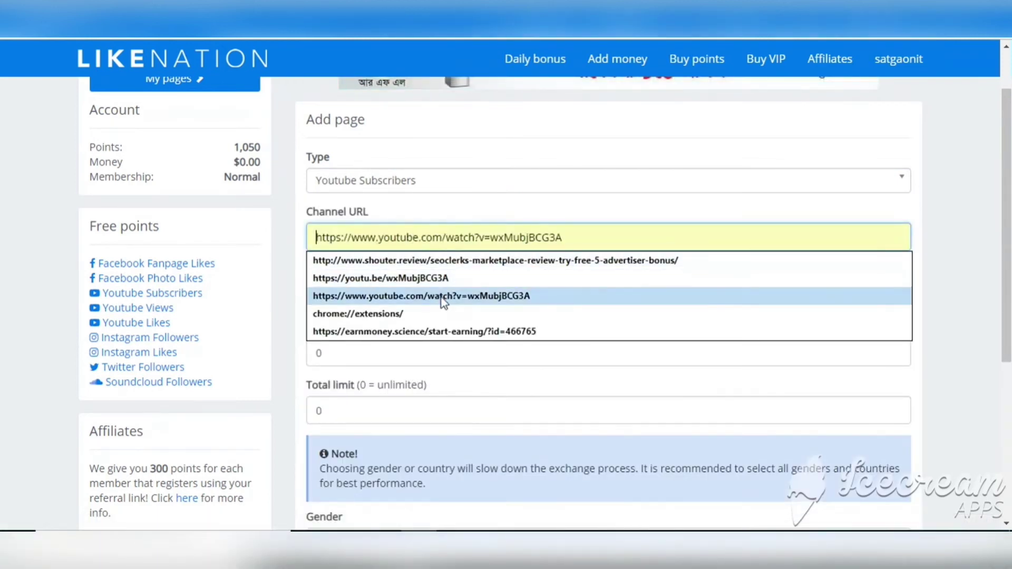
left_click(543, 207)
left_click(487, 240)
type("ht")
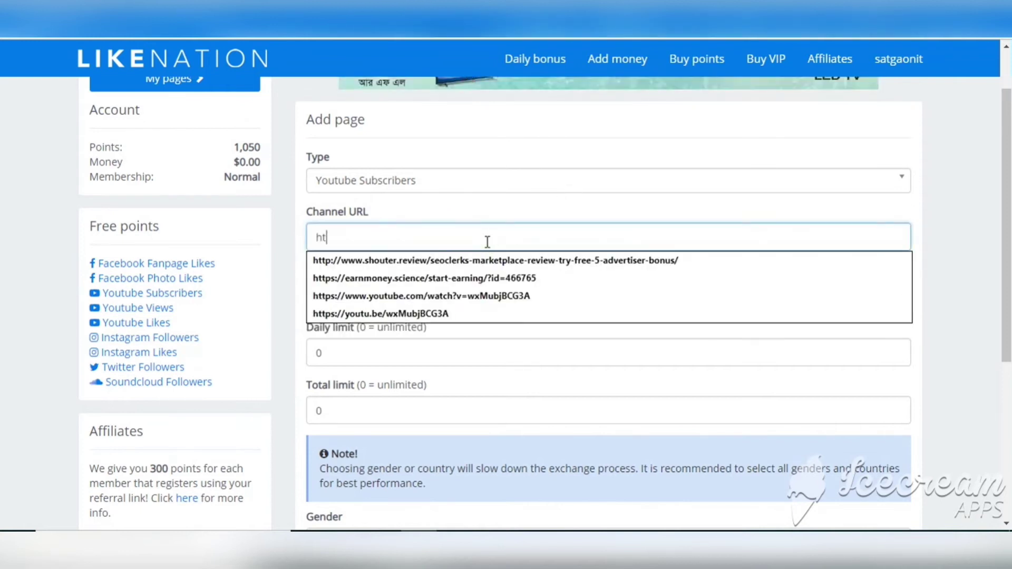
type("tps://www.yo")
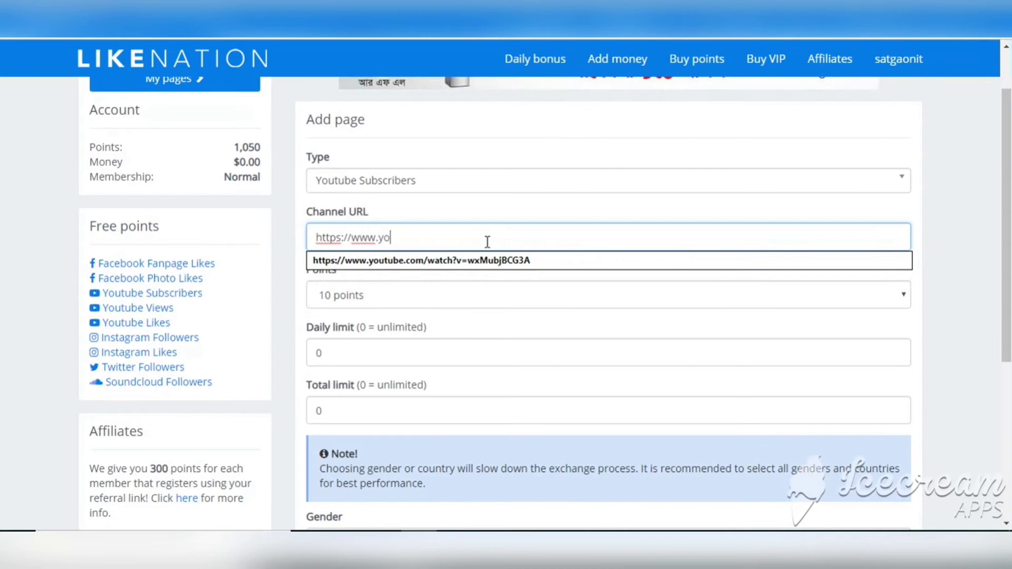
type("utube.com/c/arstv")
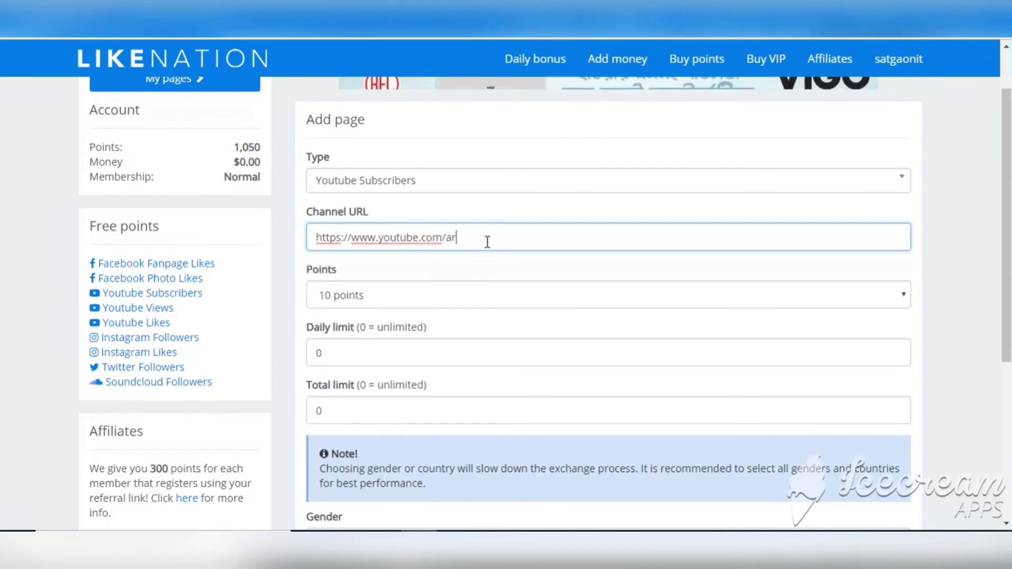
type("networ")
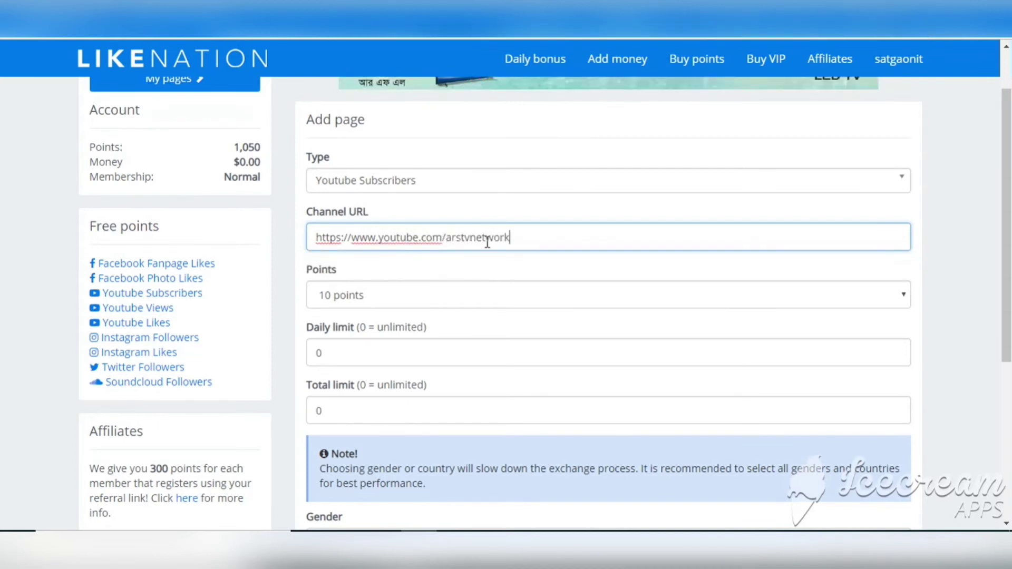
type("k")
left_click(449, 238)
type("@")
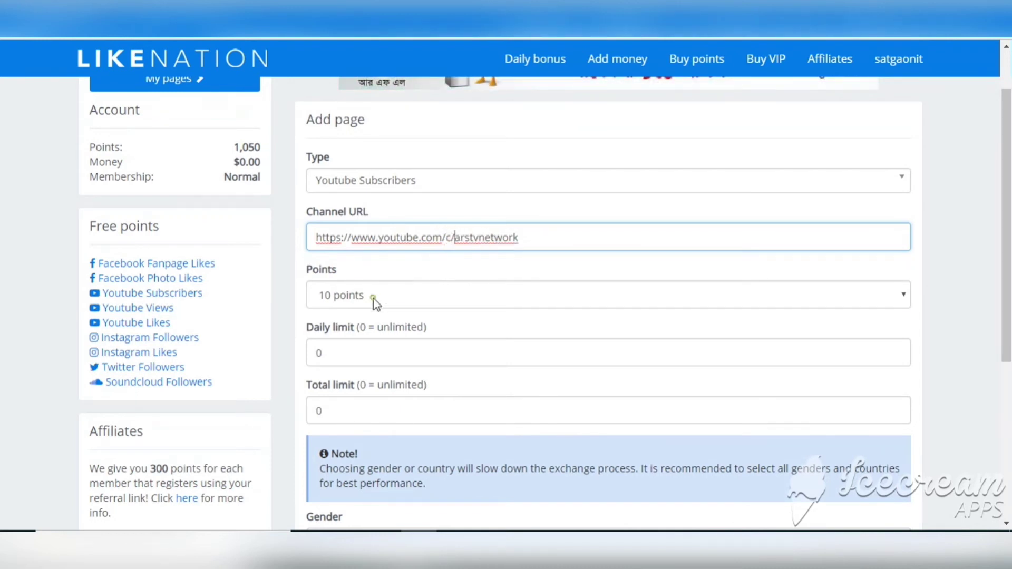
left_click(374, 299)
left_click(462, 262)
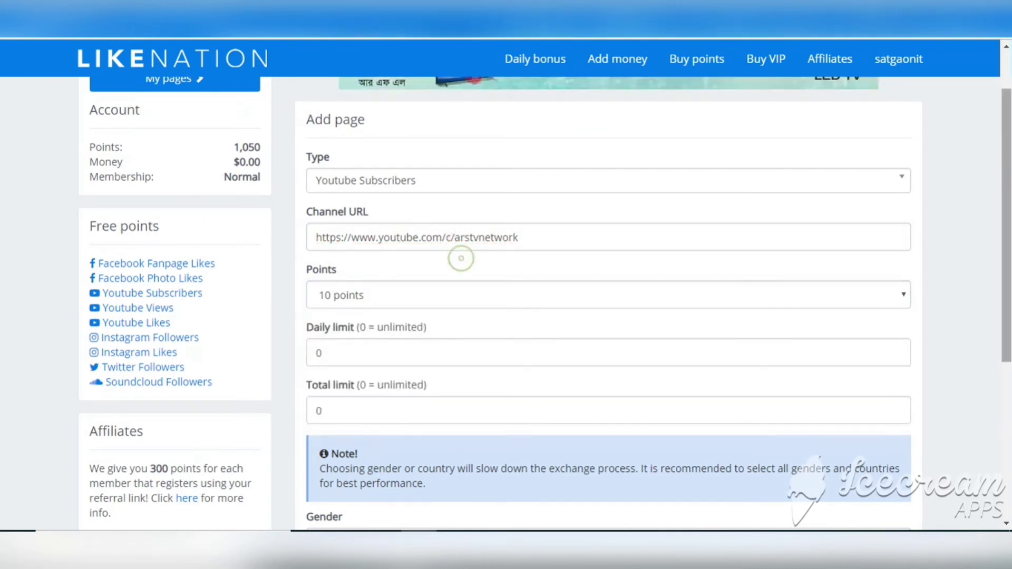
scroll(415, 229, "down", 2)
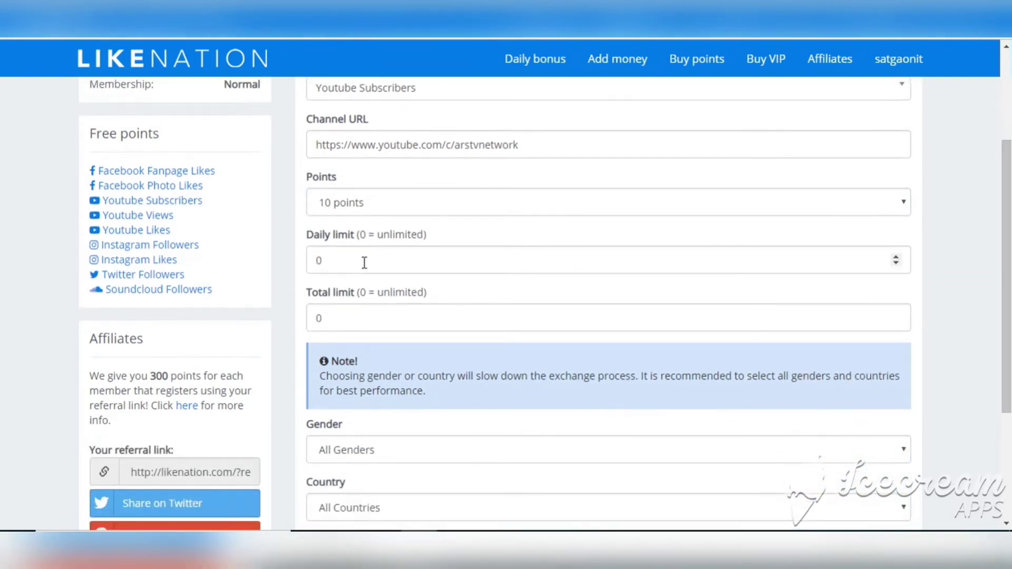
Leave Daily and Total limit at 0 and Gender at All Genders
left_click_drag(363, 262, 289, 265)
left_click_drag(391, 290, 256, 334)
scroll(431, 337, "down", 3)
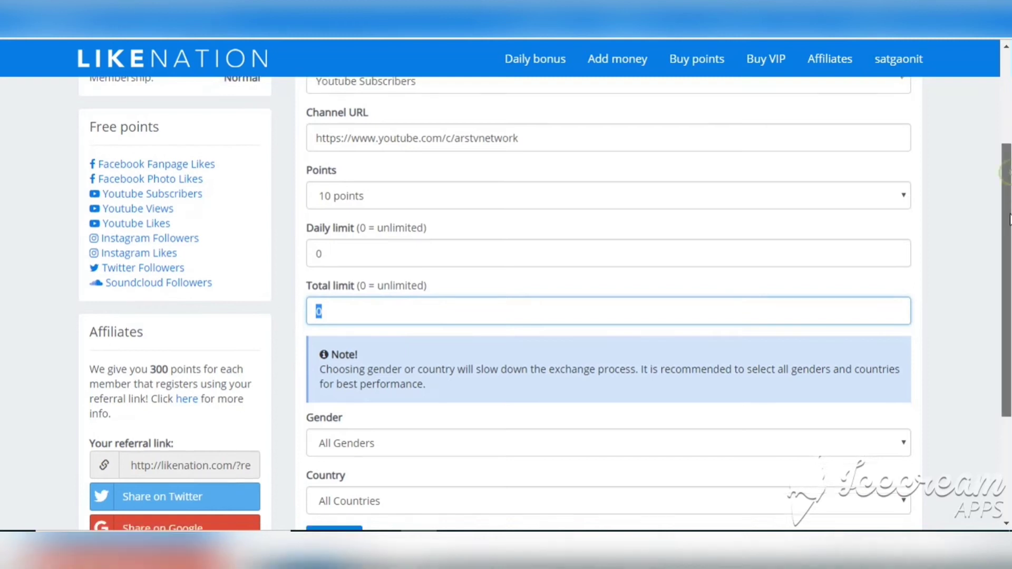
left_click(469, 314)
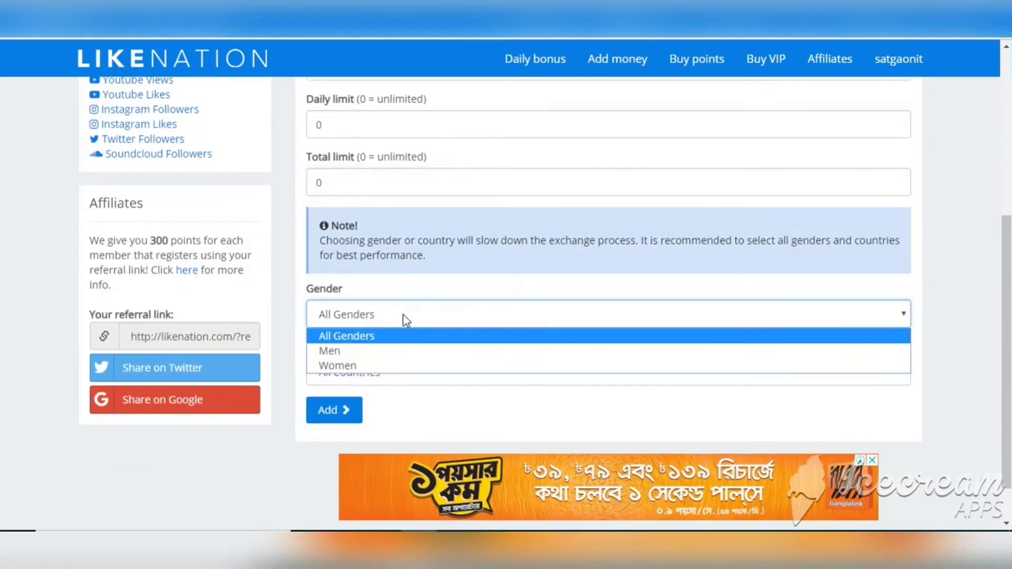
left_click(559, 292)
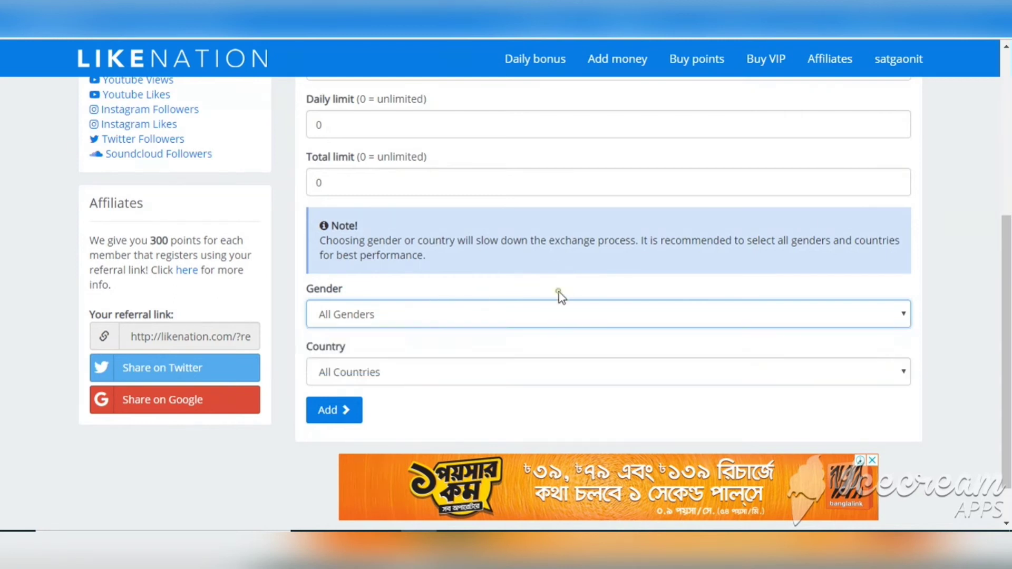
Set Country to Selected Countries, leaving the country list empty
scroll(482, 341, "down", 1)
left_click(407, 328)
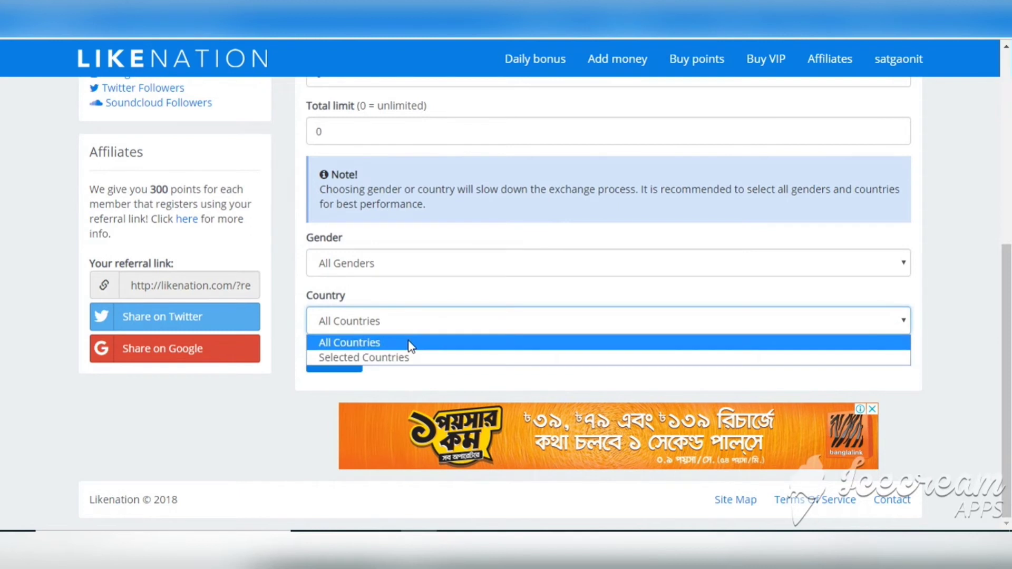
left_click(407, 366)
left_click(444, 321)
left_click(415, 357)
scroll(1005, 254, "down", 1)
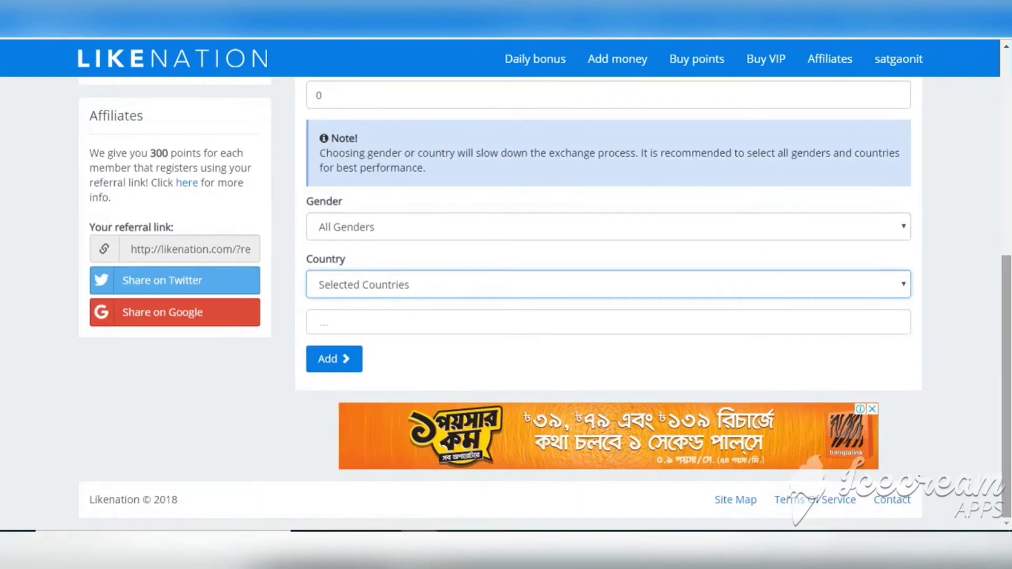
left_click(789, 338)
left_click(747, 329)
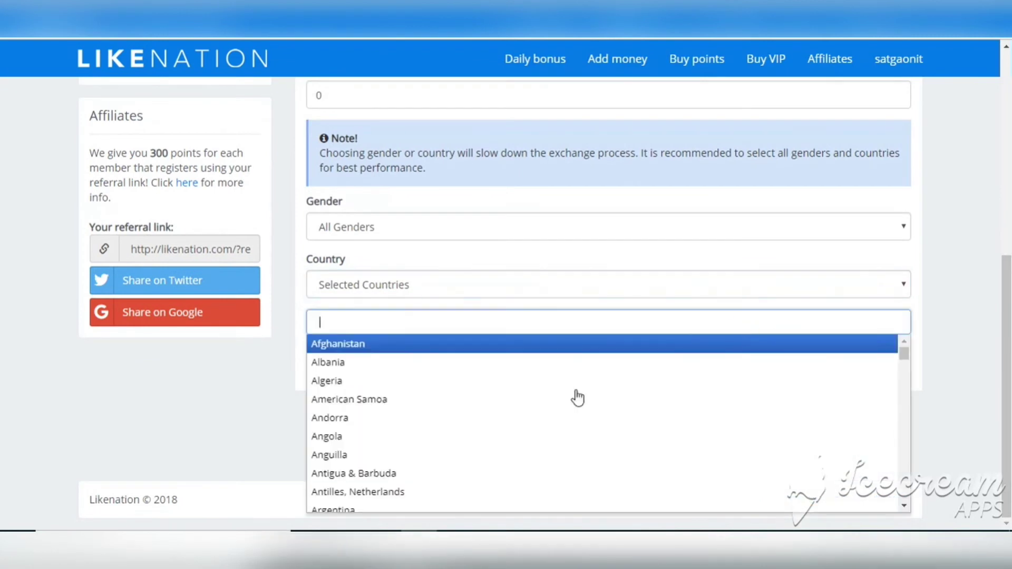
left_click_drag(906, 358, 920, 343)
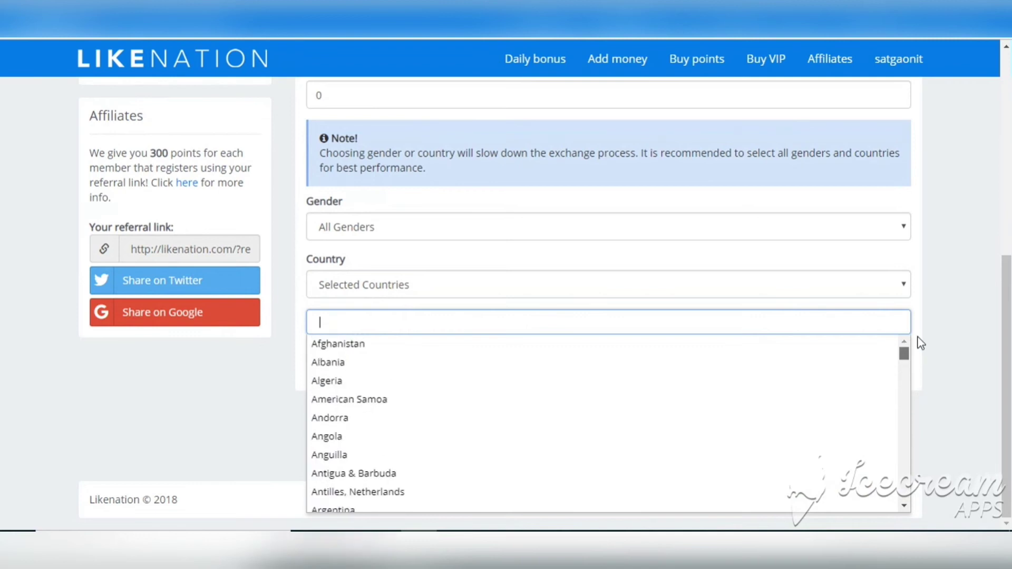
left_click(971, 290)
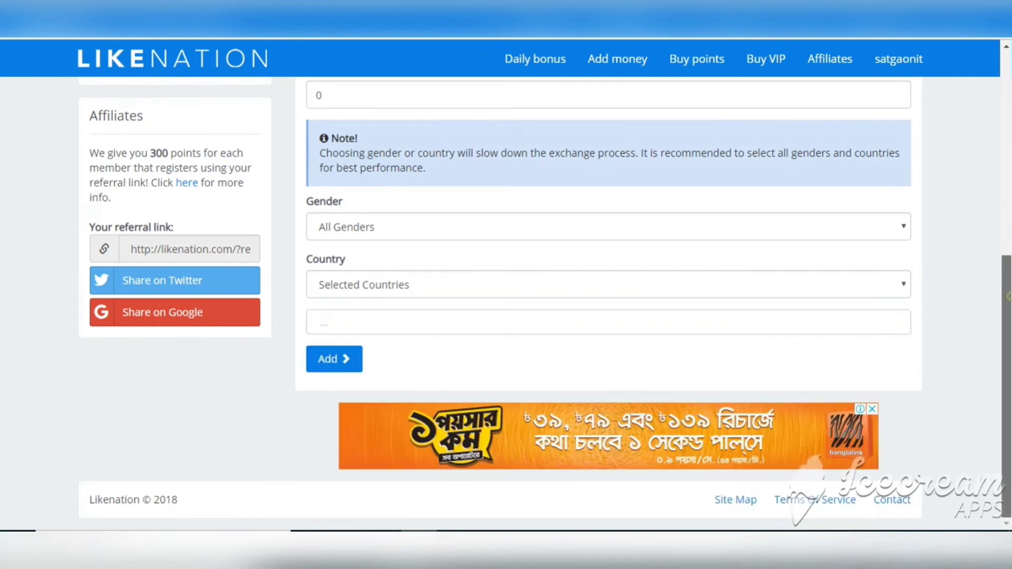
scroll(971, 290, "up", 7)
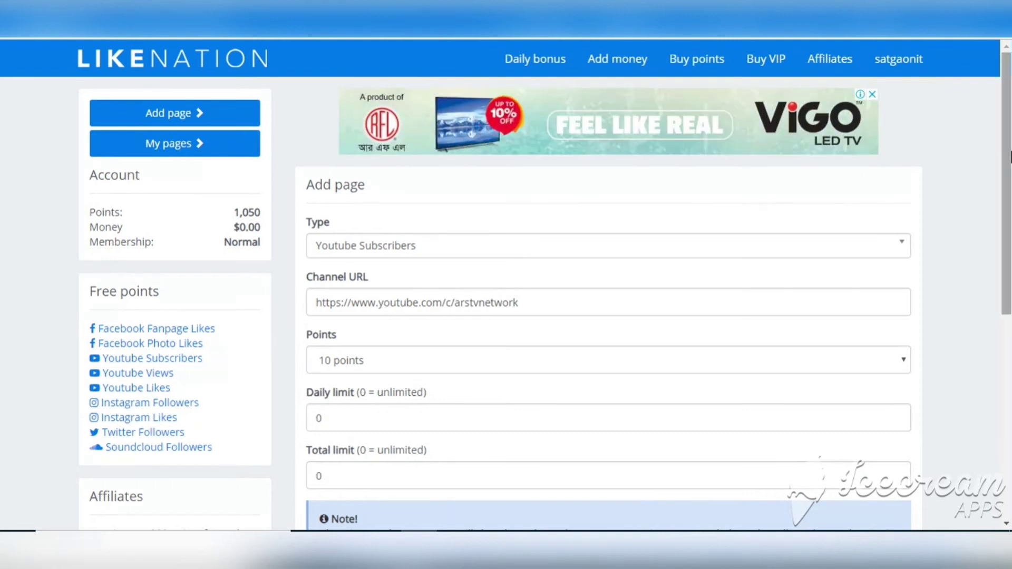
Review the account's 1,050 points balance and membership status
scroll(994, 319, "down", 5)
scroll(994, 319, "down", 2)
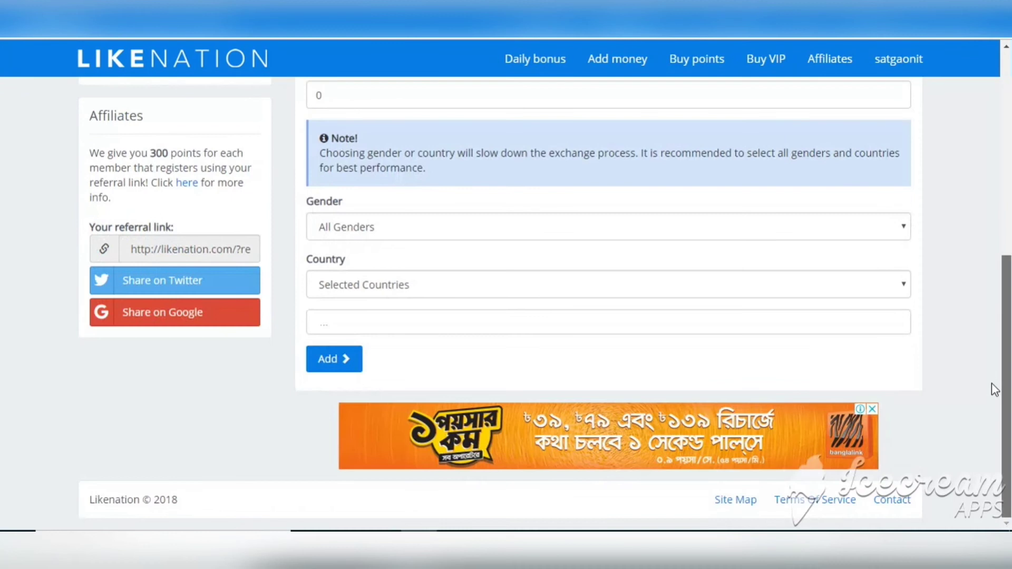
scroll(994, 388, "up", 7)
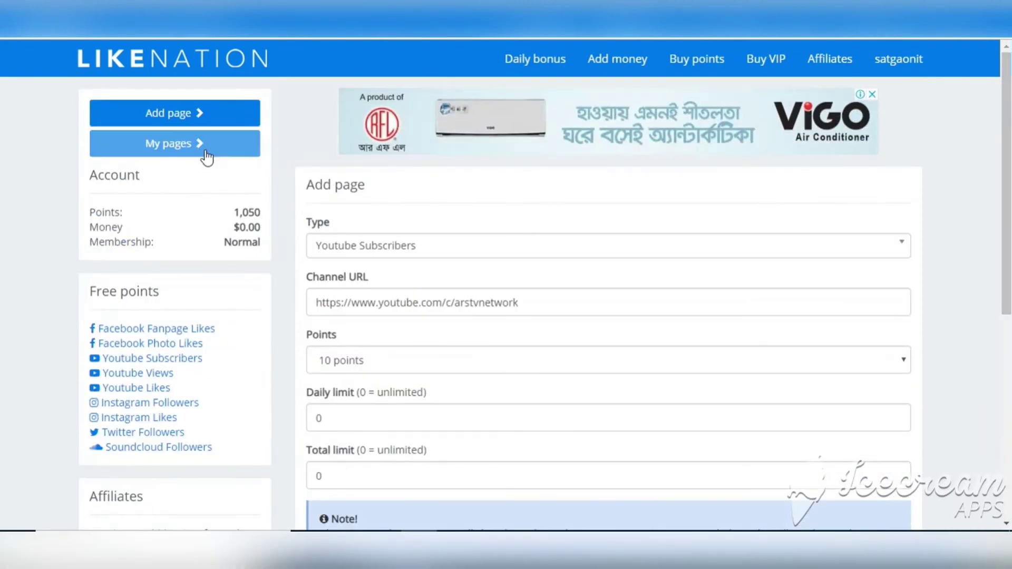
left_click_drag(87, 214, 263, 212)
left_click(125, 251)
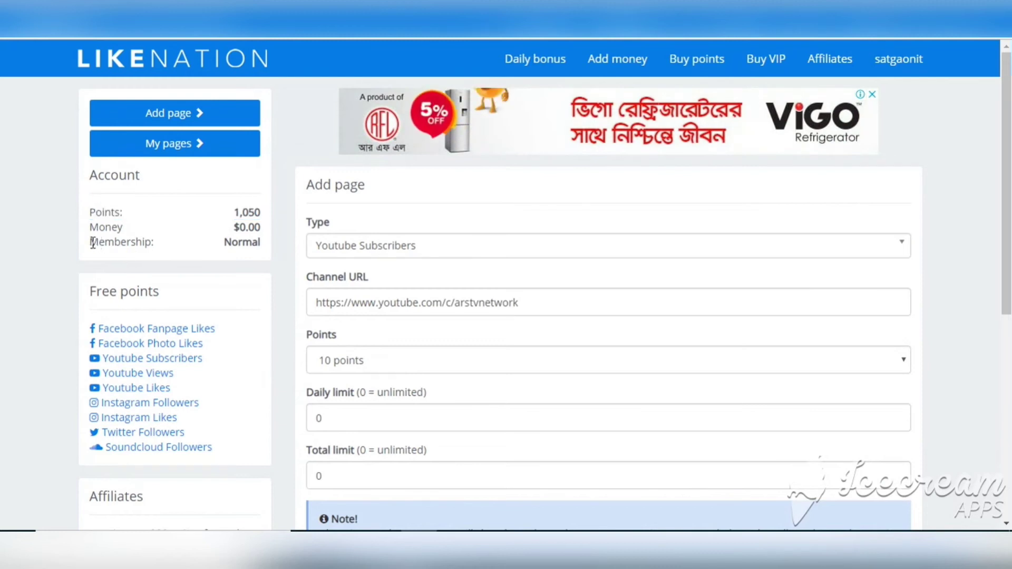
left_click_drag(91, 243, 276, 243)
left_click(222, 216)
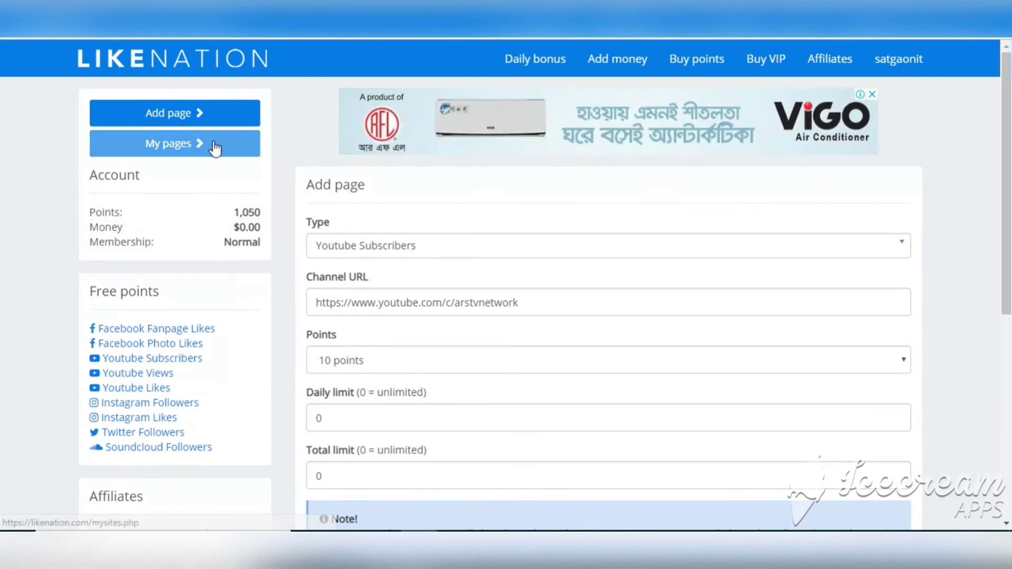
Check the ARS VLOG entry in My pages, then return to the home page
left_click(199, 152)
left_click(898, 58)
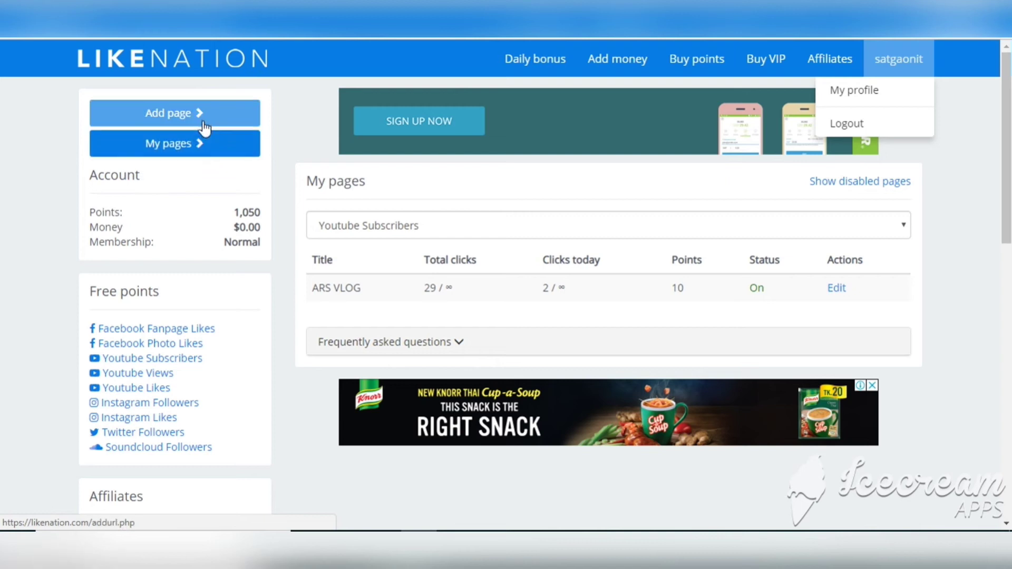
left_click(184, 68)
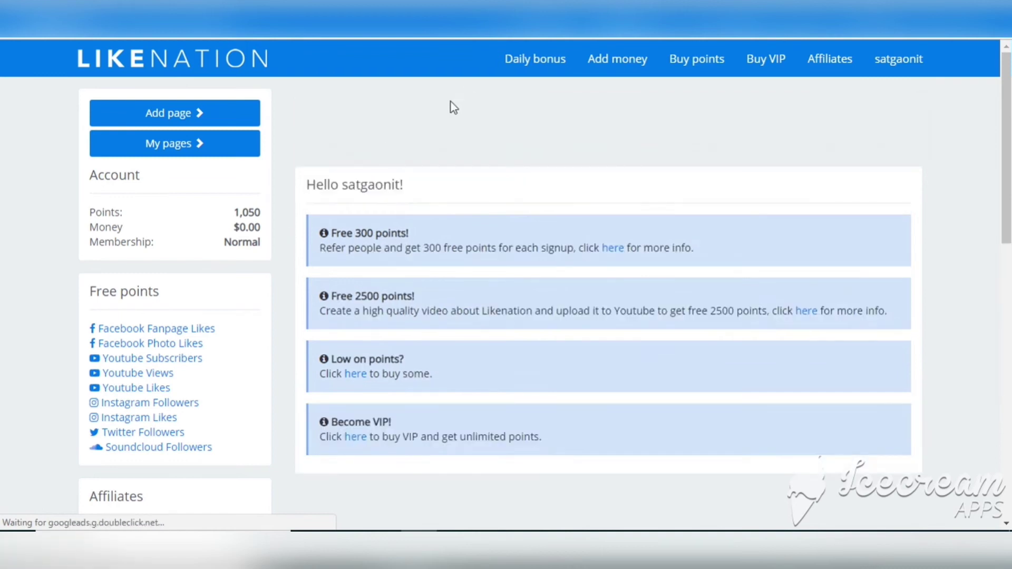
scroll(540, 198, "down", 2)
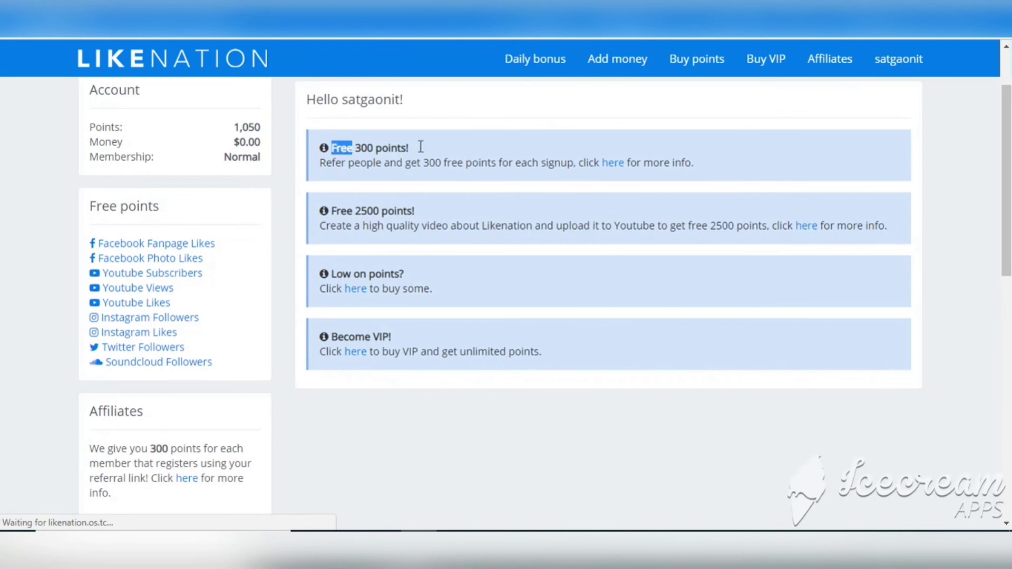
left_click_drag(420, 146, 429, 154)
left_click_drag(320, 163, 568, 163)
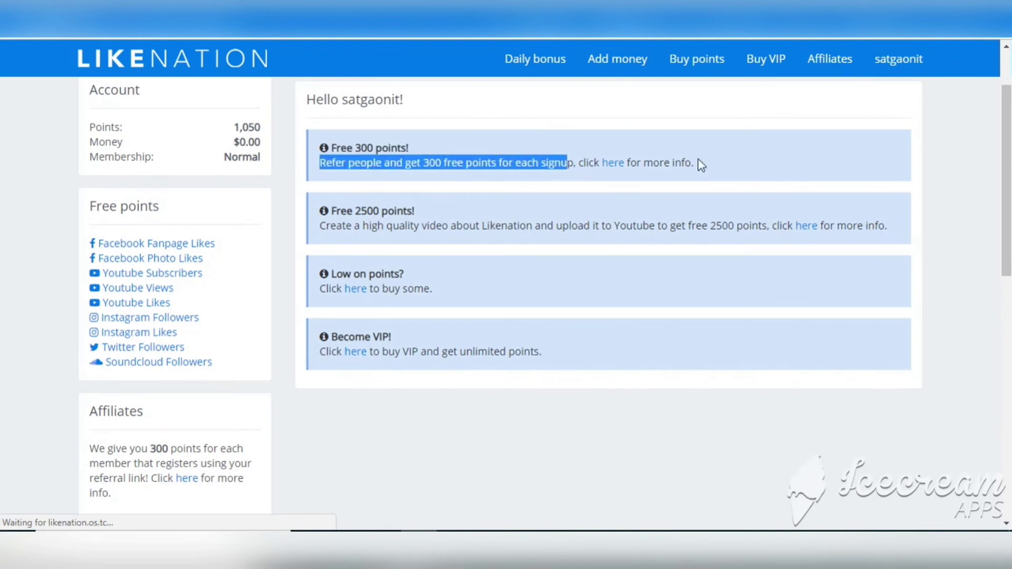
left_click_drag(701, 165, 700, 164)
left_click(574, 219)
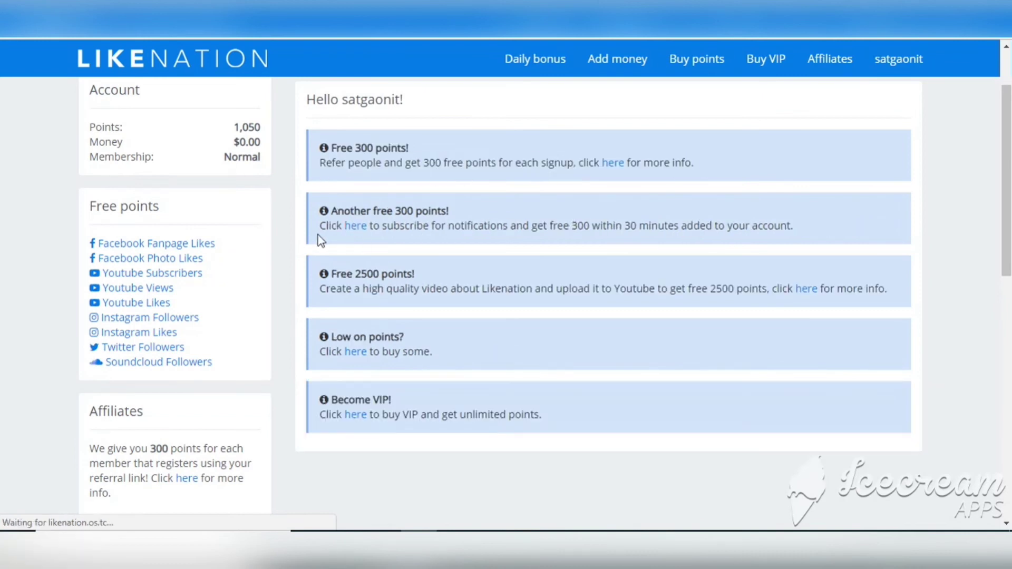
left_click_drag(317, 232, 796, 229)
left_click(432, 277)
Allow Likenation site notifications through the 'Another free 300 points' offer
left_click(352, 225)
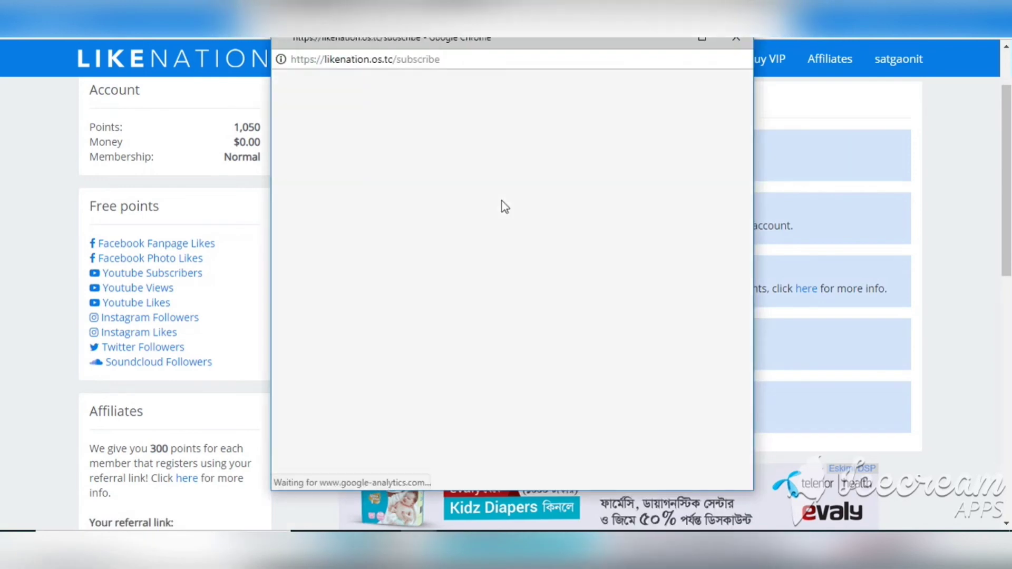
left_click(666, 449)
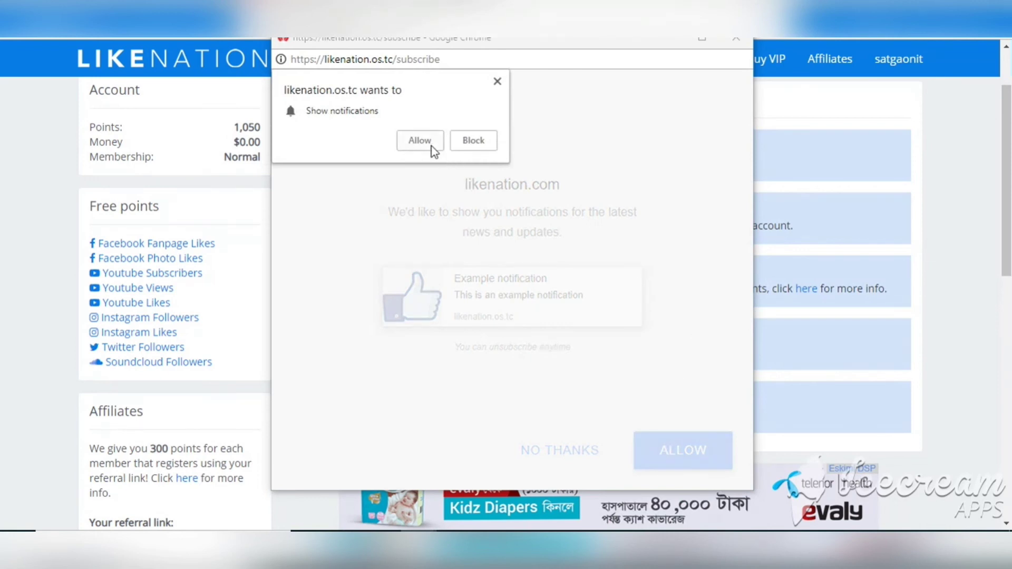
left_click(431, 145)
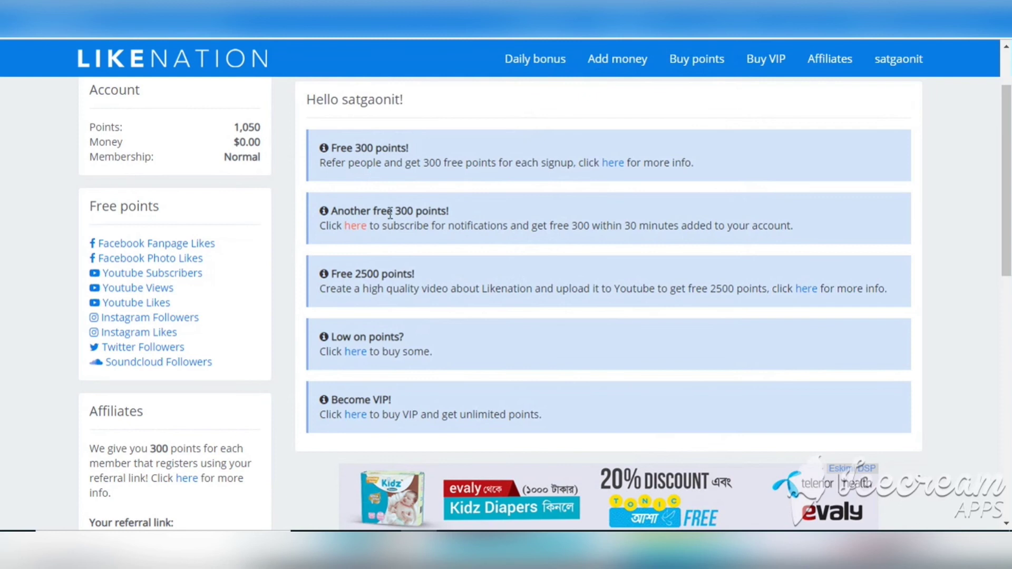
scroll(802, 176, "up", 1)
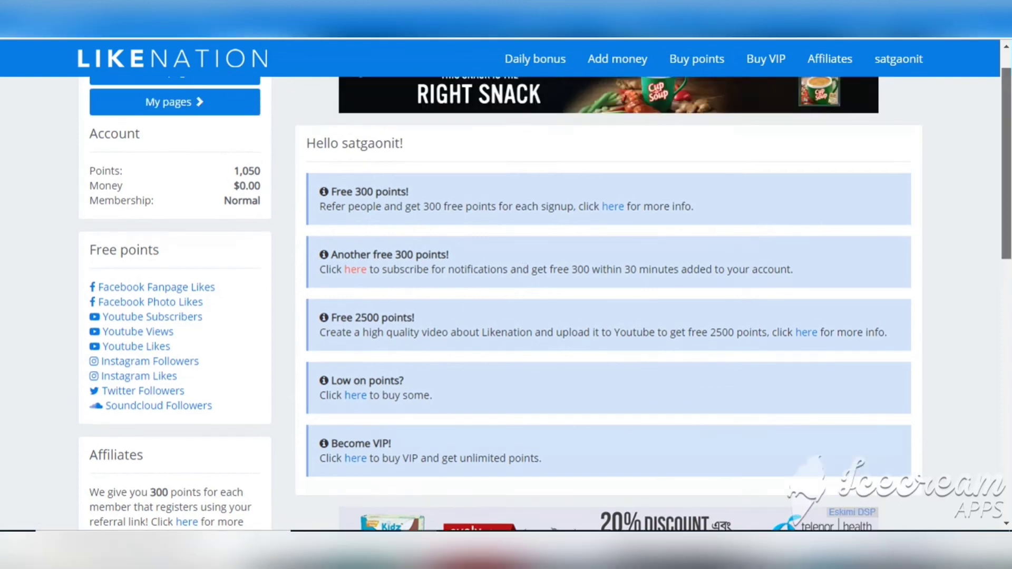
scroll(506, 285, "up", 1)
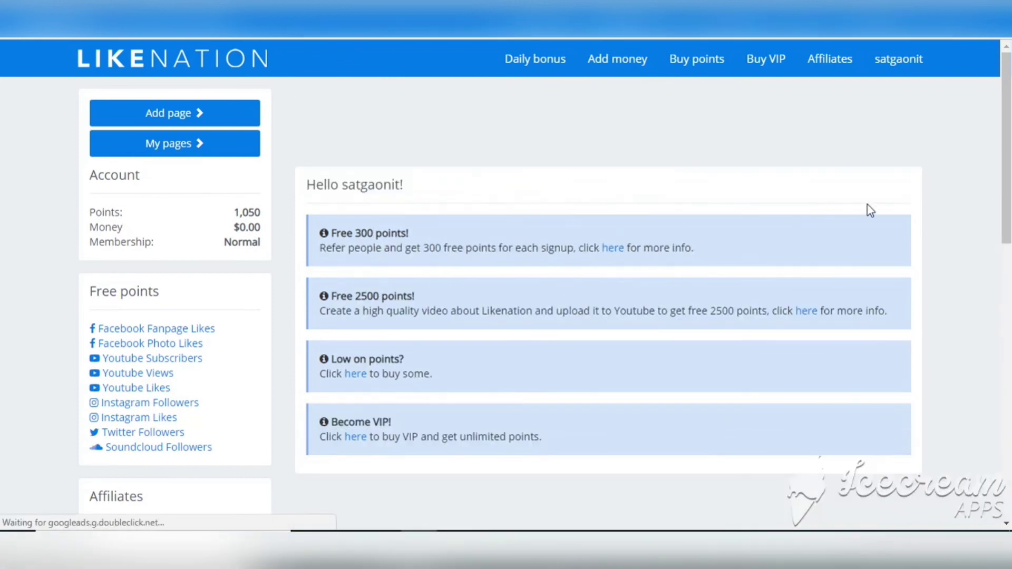
scroll(1007, 143, "down", 1)
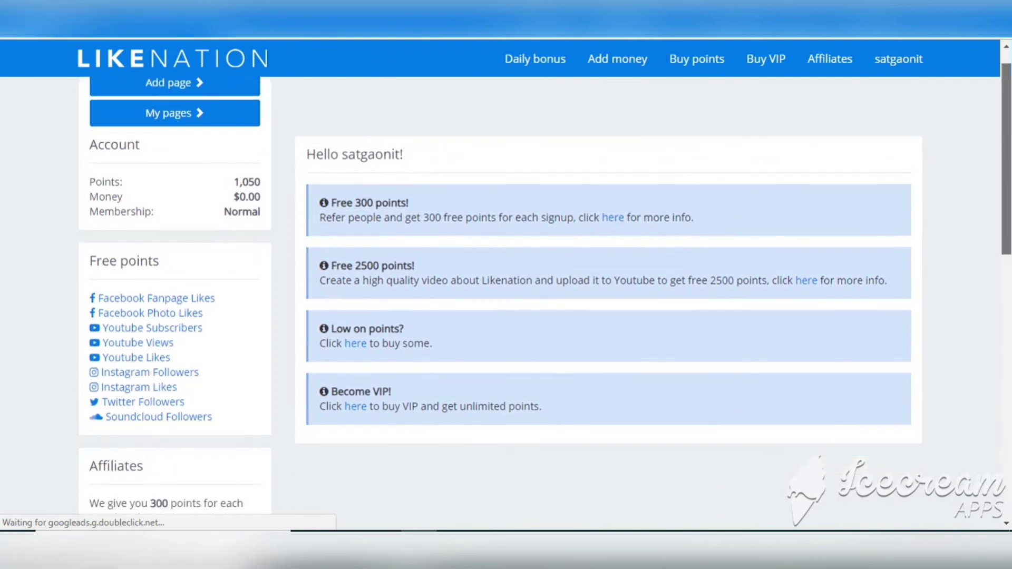
scroll(606, 295, "up", 1)
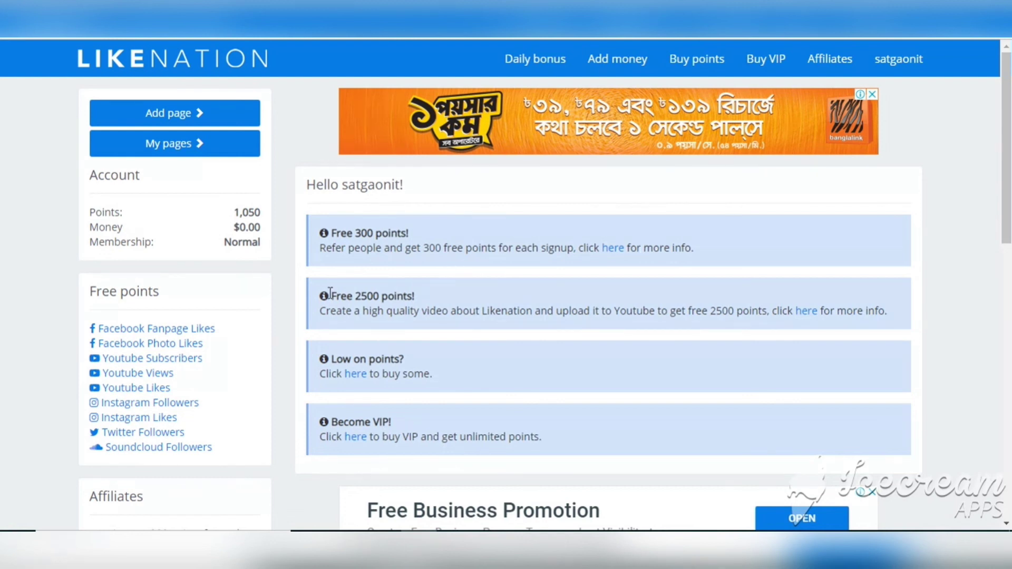
left_click_drag(322, 309, 898, 316)
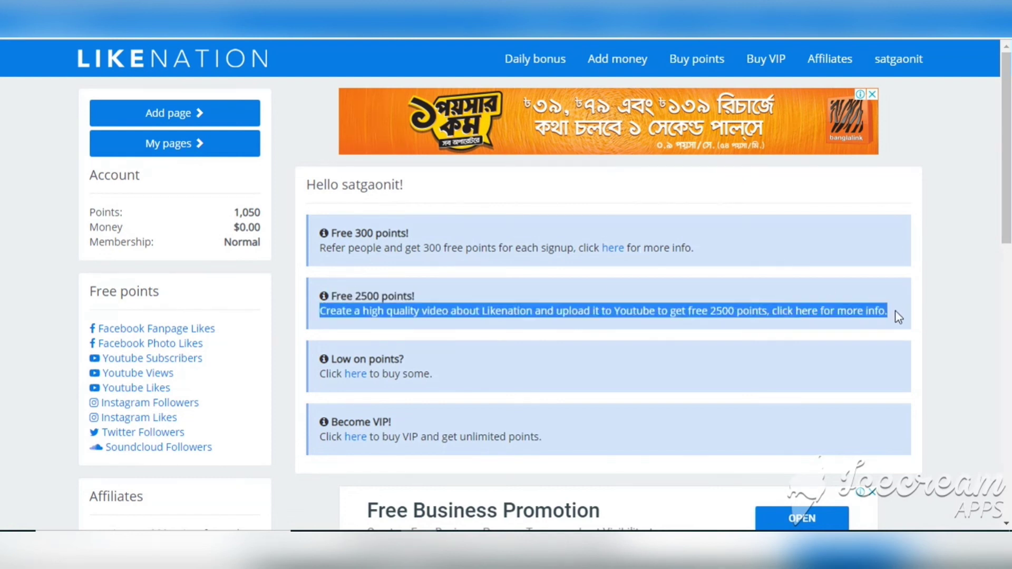
left_click(701, 321)
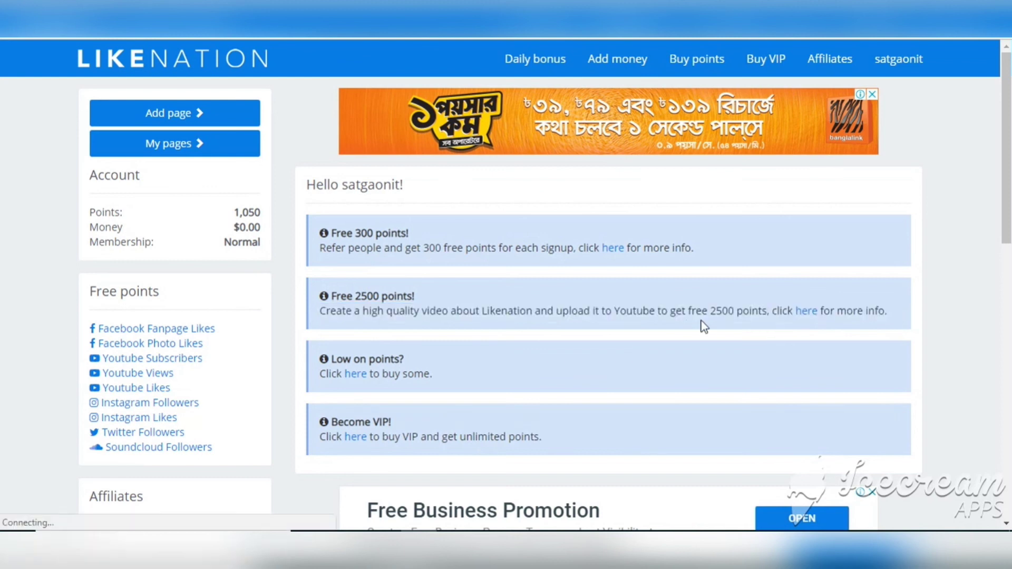
left_click(805, 315)
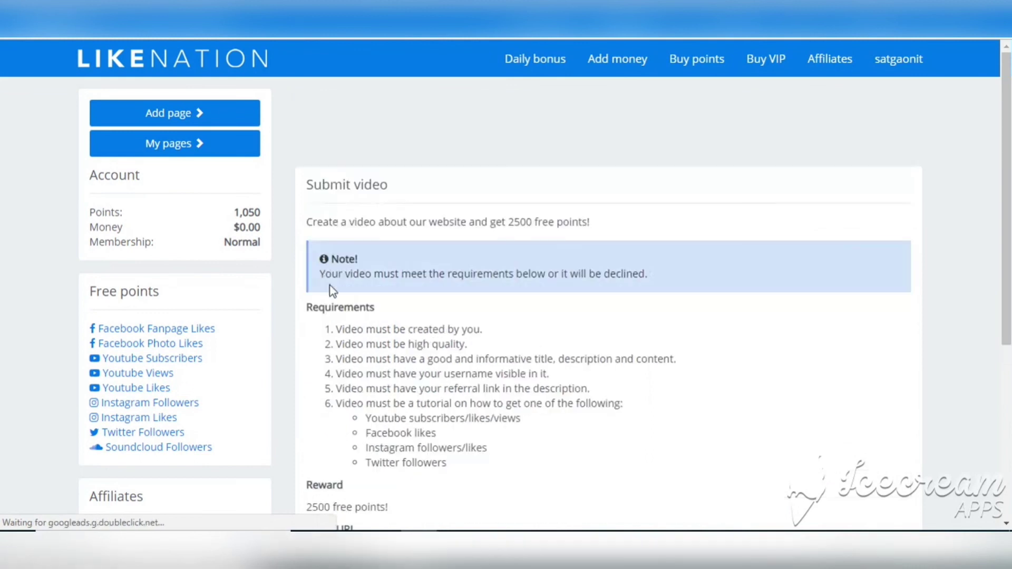
Read through the Submit video requirements by highlighting each one in turn
left_click_drag(332, 330, 480, 330)
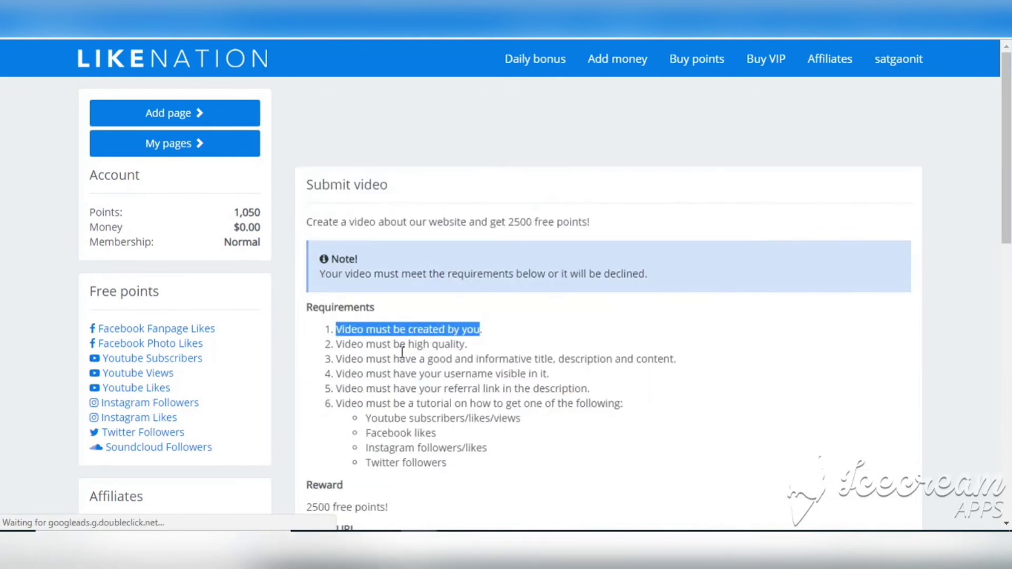
left_click(335, 355)
left_click_drag(335, 359, 662, 355)
left_click_drag(550, 374, 293, 393)
left_click(348, 377)
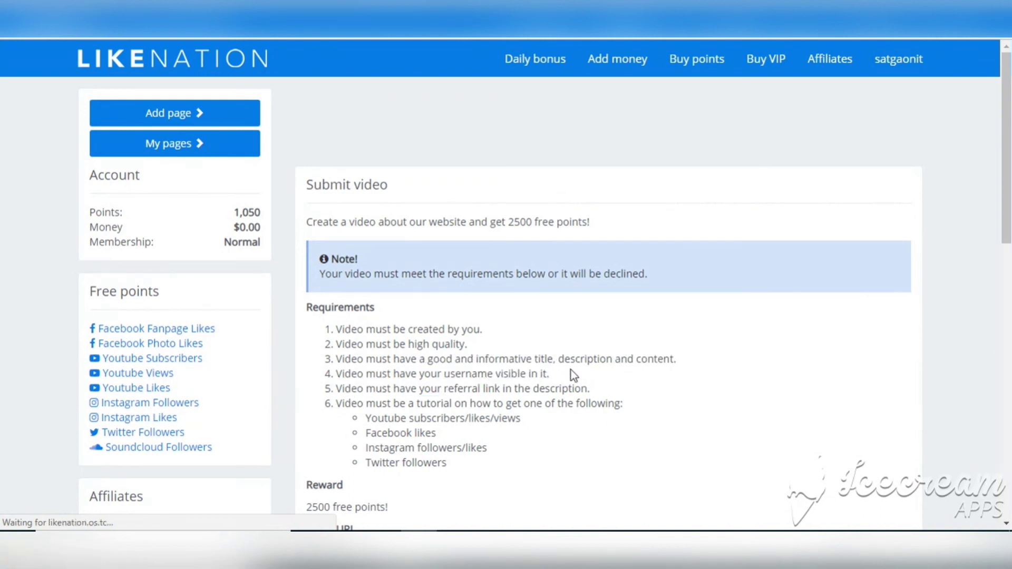
left_click_drag(342, 404, 520, 490)
scroll(520, 489, "down", 2)
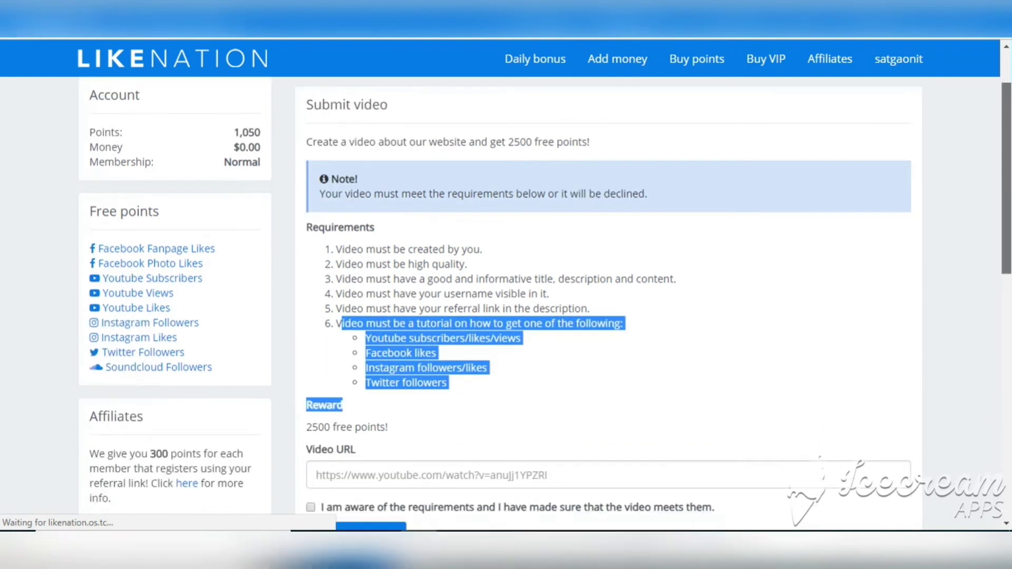
scroll(623, 327, "down", 2)
Focus the empty Video URL field, tick then untick the requirements checkbox, and reload the page
left_click(623, 327)
left_click(386, 375)
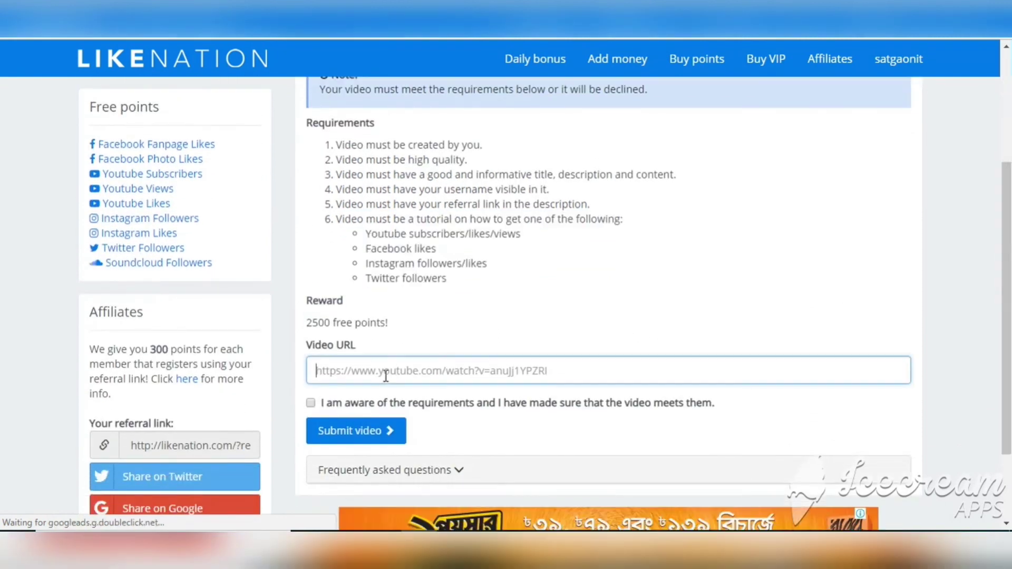
left_click(311, 404)
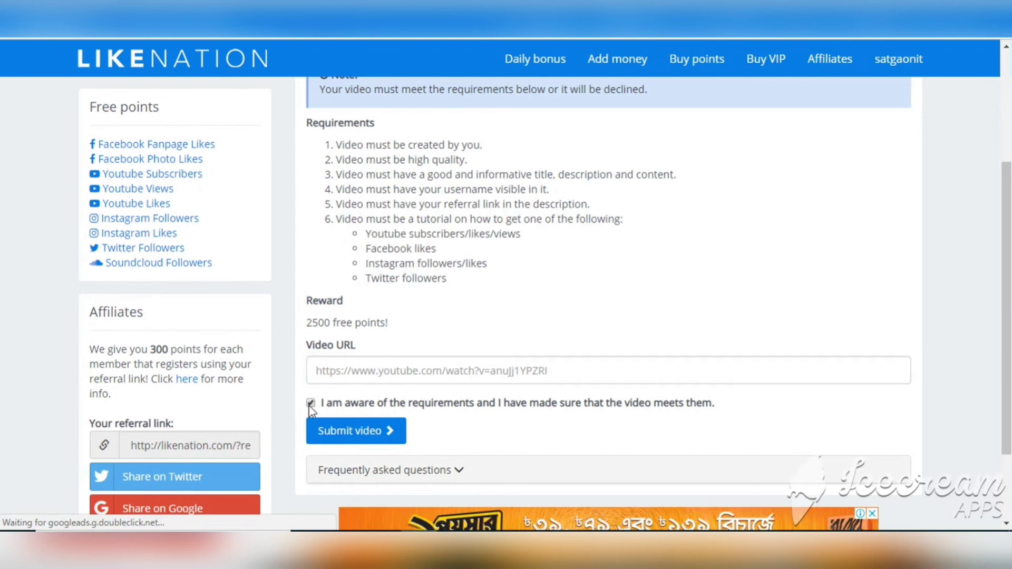
left_click(310, 404)
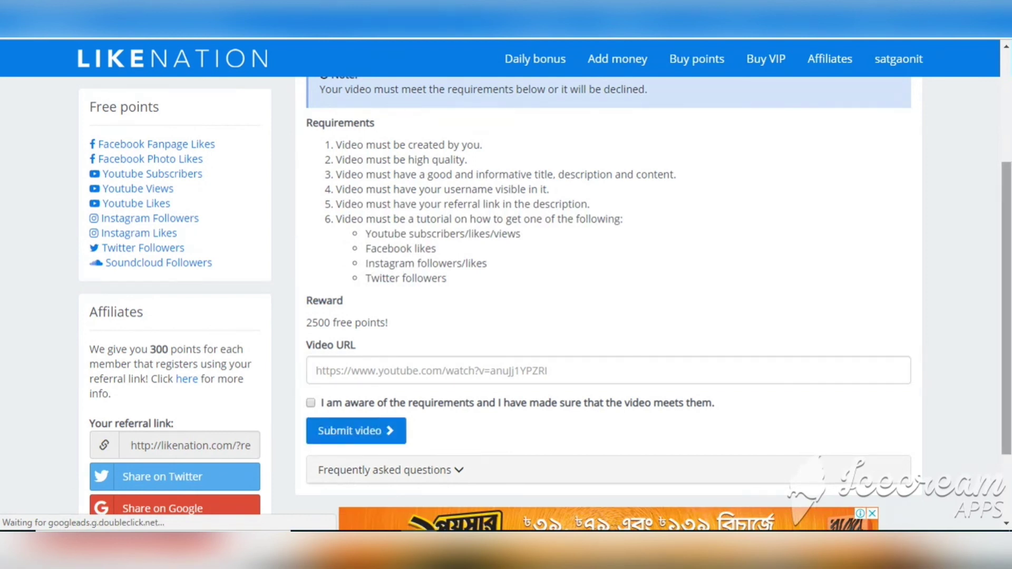
left_click_drag(1006, 309, 1007, 199)
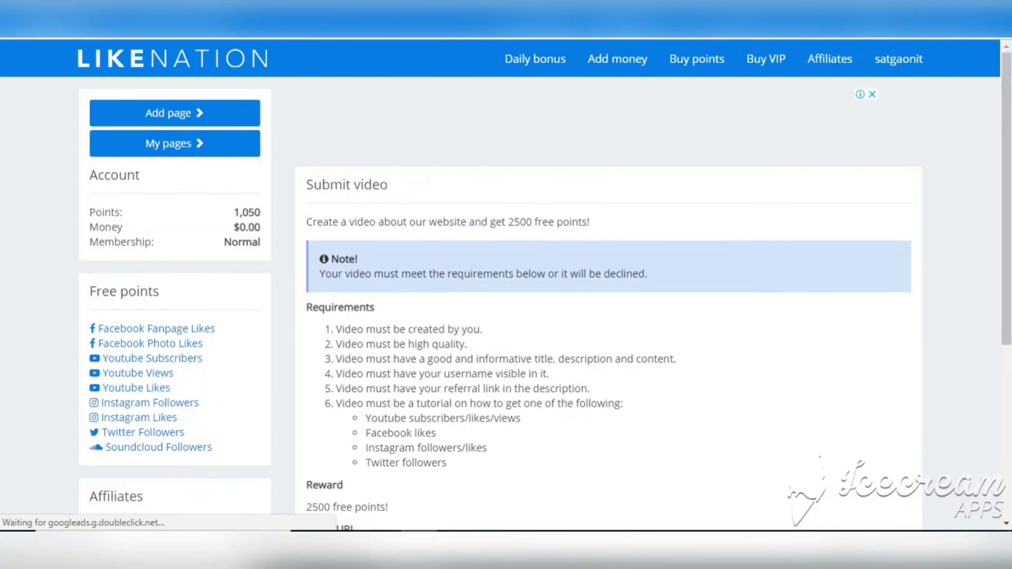
key("alt+Left")
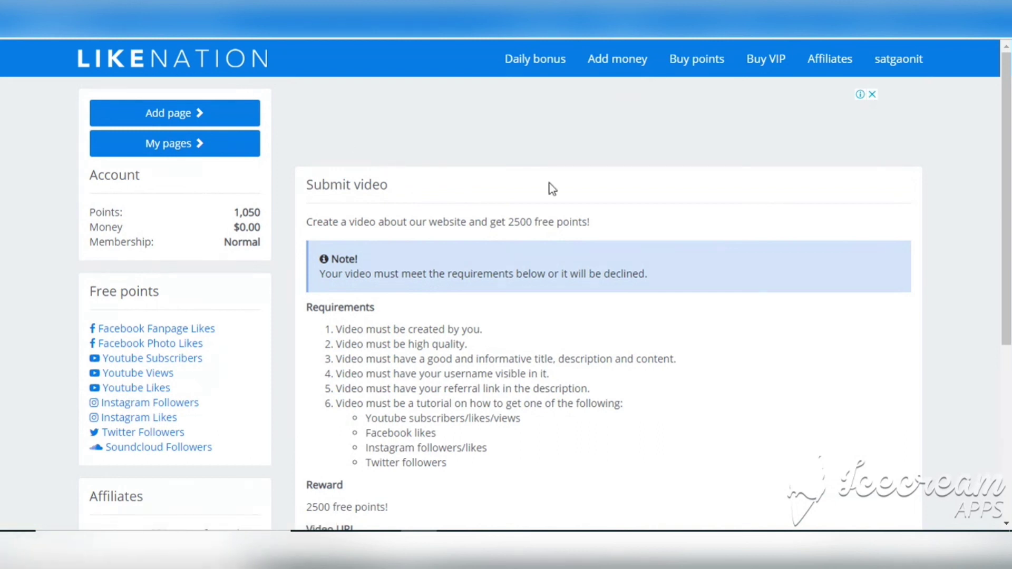